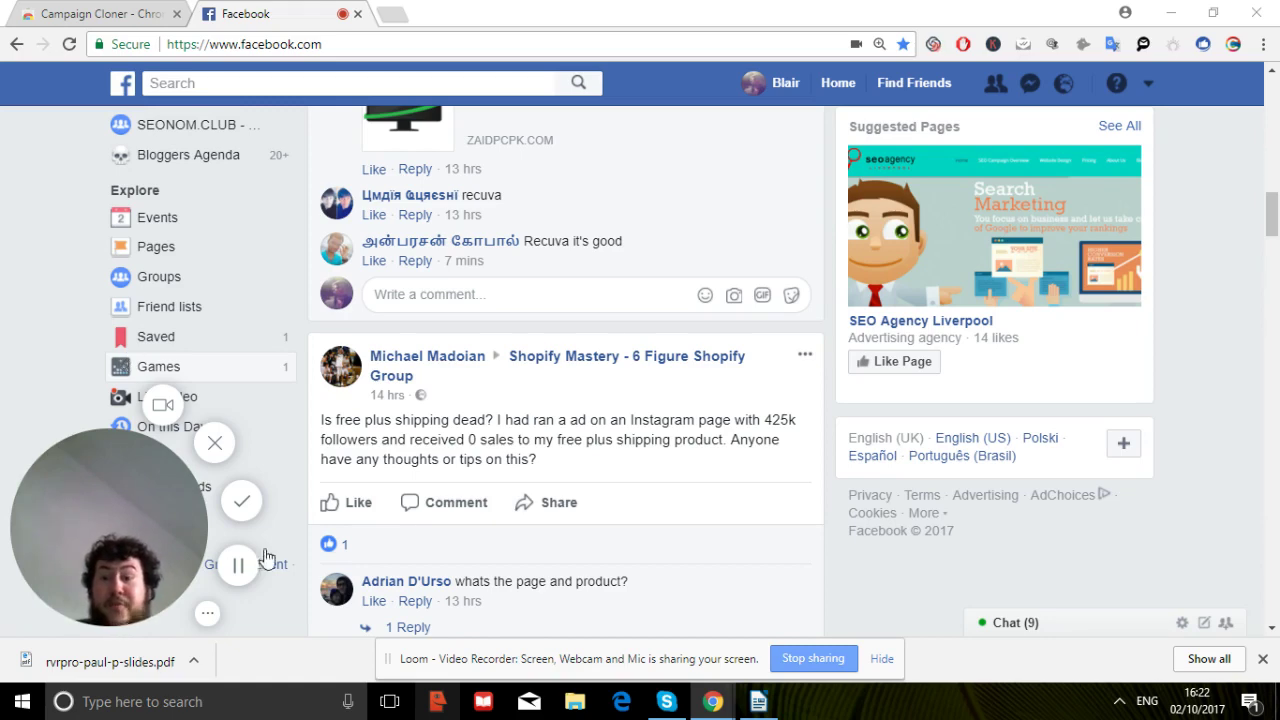
- Turn on the Only Show ADS filter in the Campaign Cloner extension and close its popup
{"action": "left_click", "coordinate": [1233, 46]}
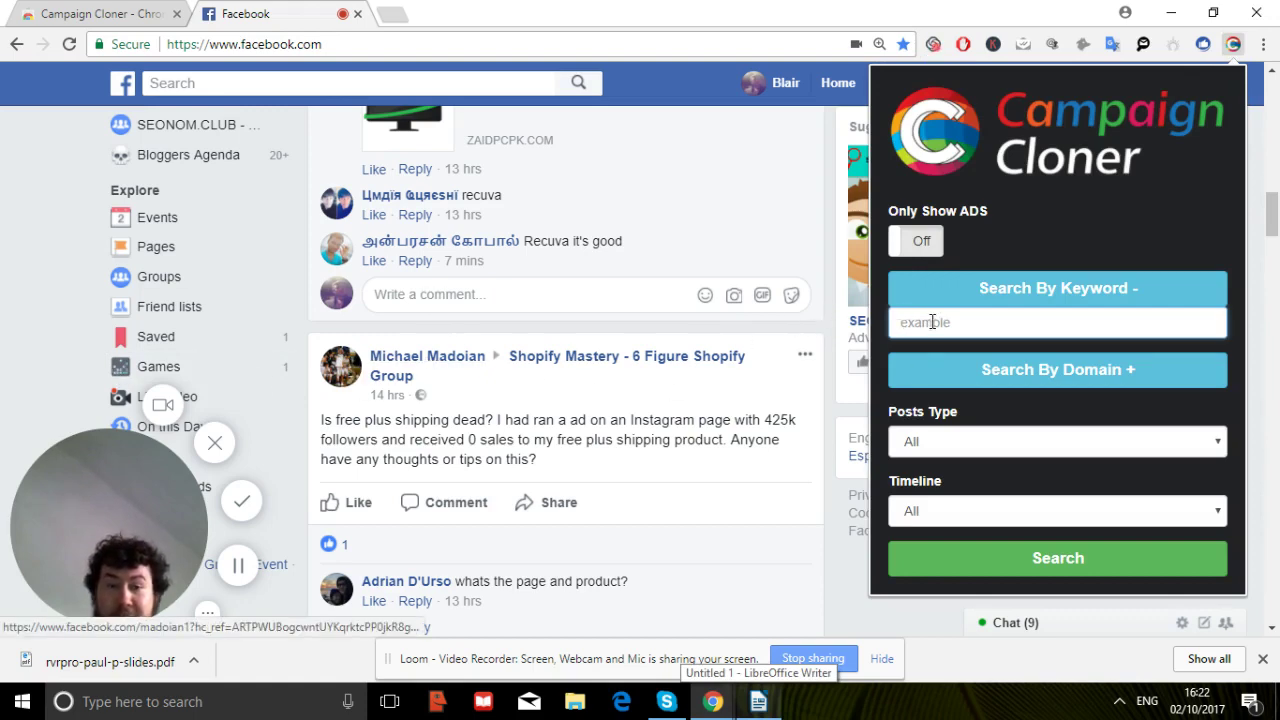
{"action": "left_click", "coordinate": [902, 244]}
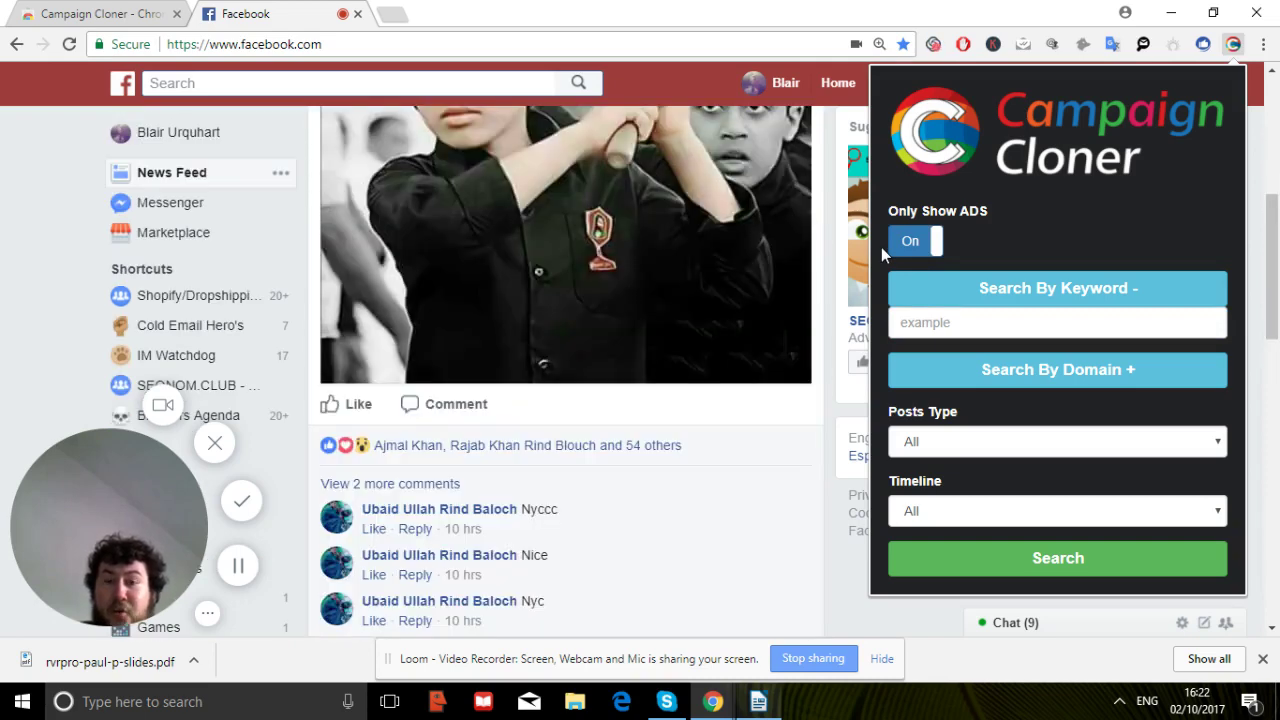
{"action": "left_click", "coordinate": [2, 177]}
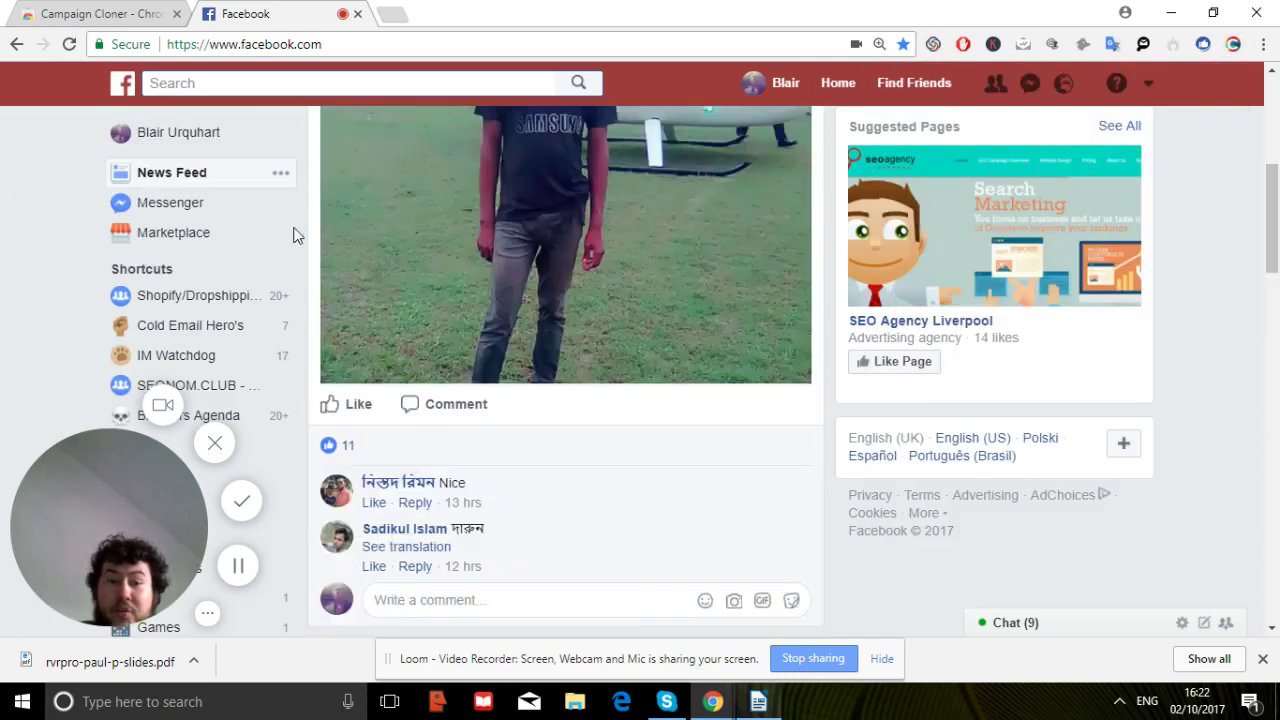
- Look through the filtered Facebook news feed for sponsored posts and examine the ad's text, image and engagement
{"action": "scroll", "coordinate": [583, 265], "scroll_direction": "down", "scroll_amount": 6}
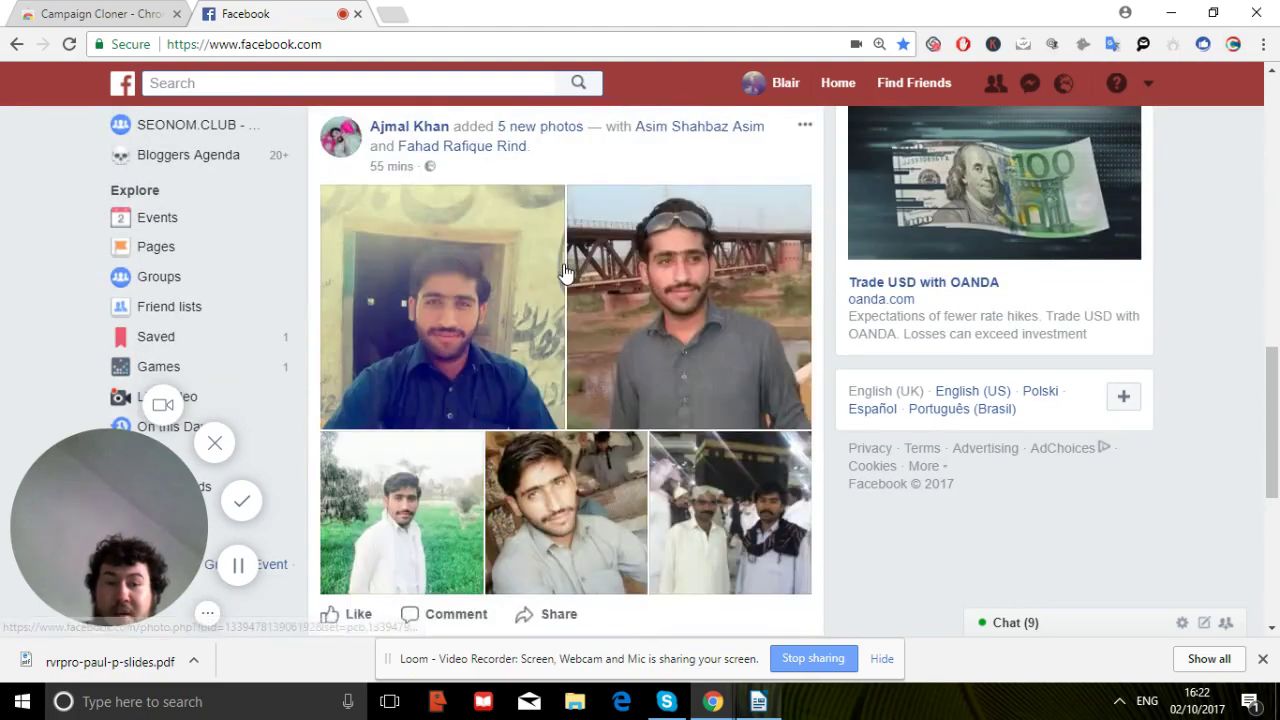
{"action": "scroll", "coordinate": [563, 270], "scroll_direction": "up", "scroll_amount": 1}
{"action": "scroll", "coordinate": [563, 270], "scroll_direction": "up", "scroll_amount": 10}
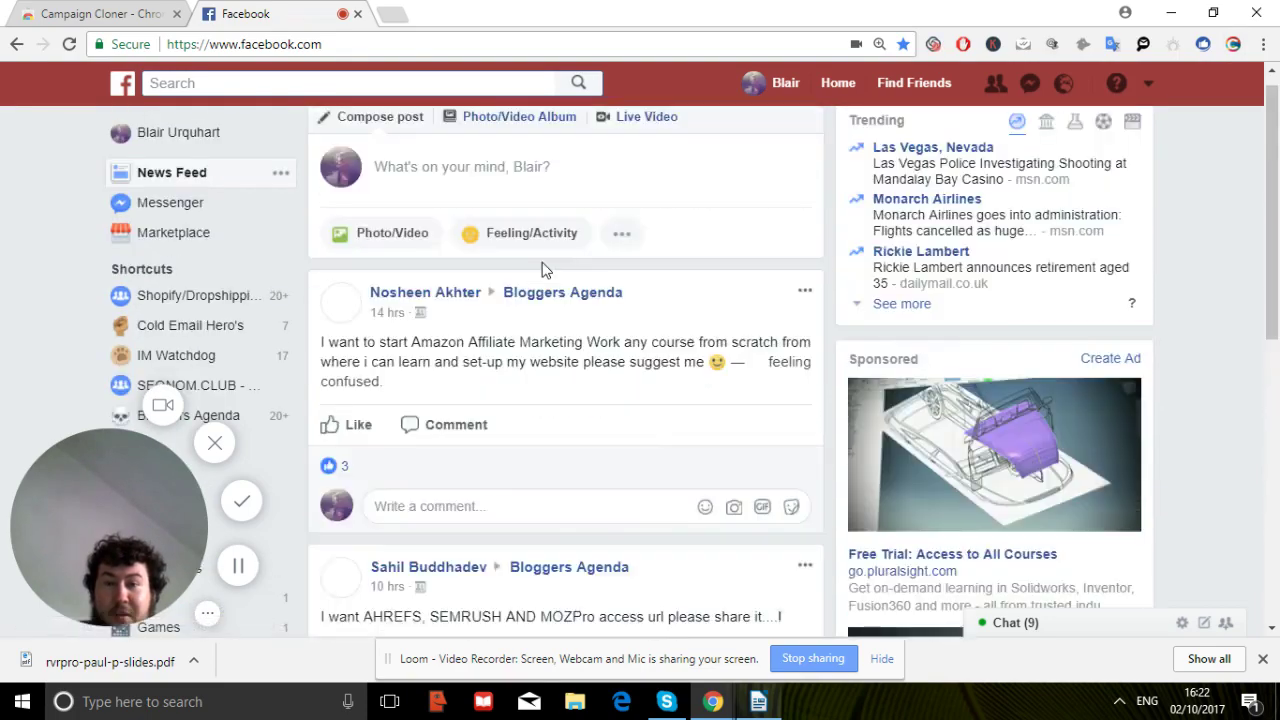
{"action": "scroll", "coordinate": [543, 268], "scroll_direction": "down", "scroll_amount": 3}
{"action": "scroll", "coordinate": [542, 262], "scroll_direction": "down", "scroll_amount": 2}
{"action": "scroll", "coordinate": [542, 262], "scroll_direction": "up", "scroll_amount": 3}
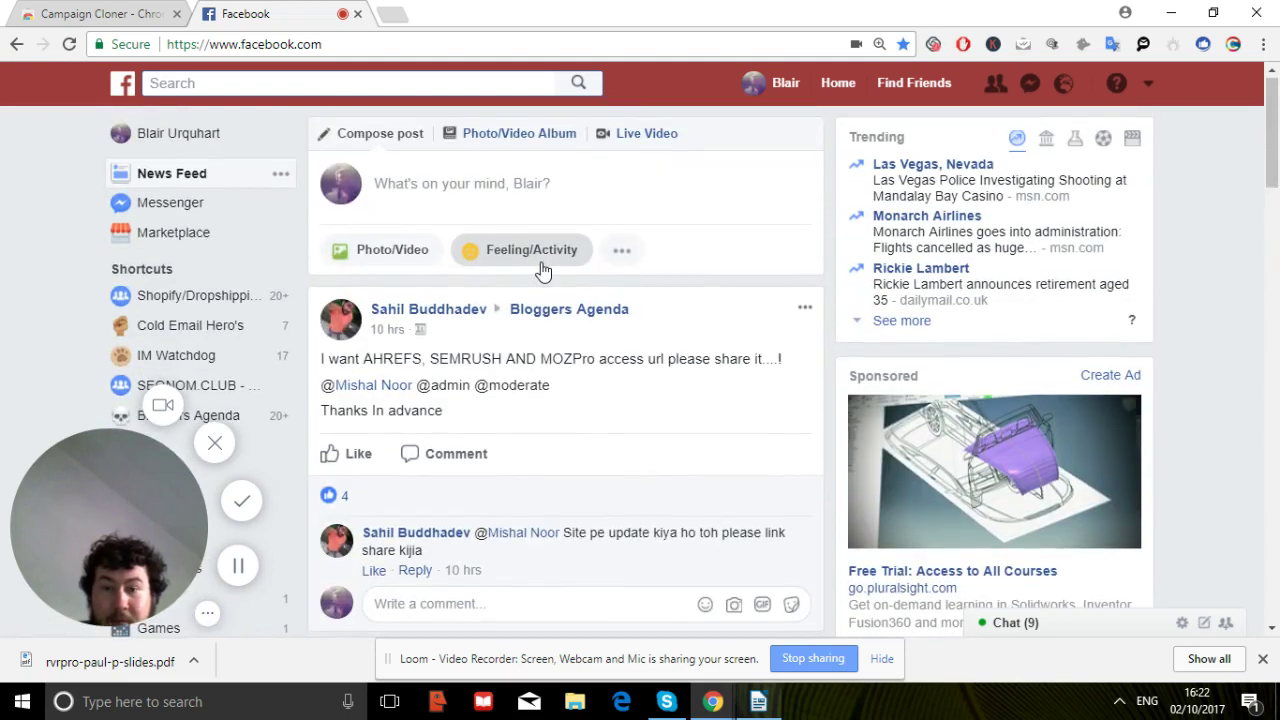
{"action": "scroll", "coordinate": [580, 285], "scroll_direction": "down", "scroll_amount": 6}
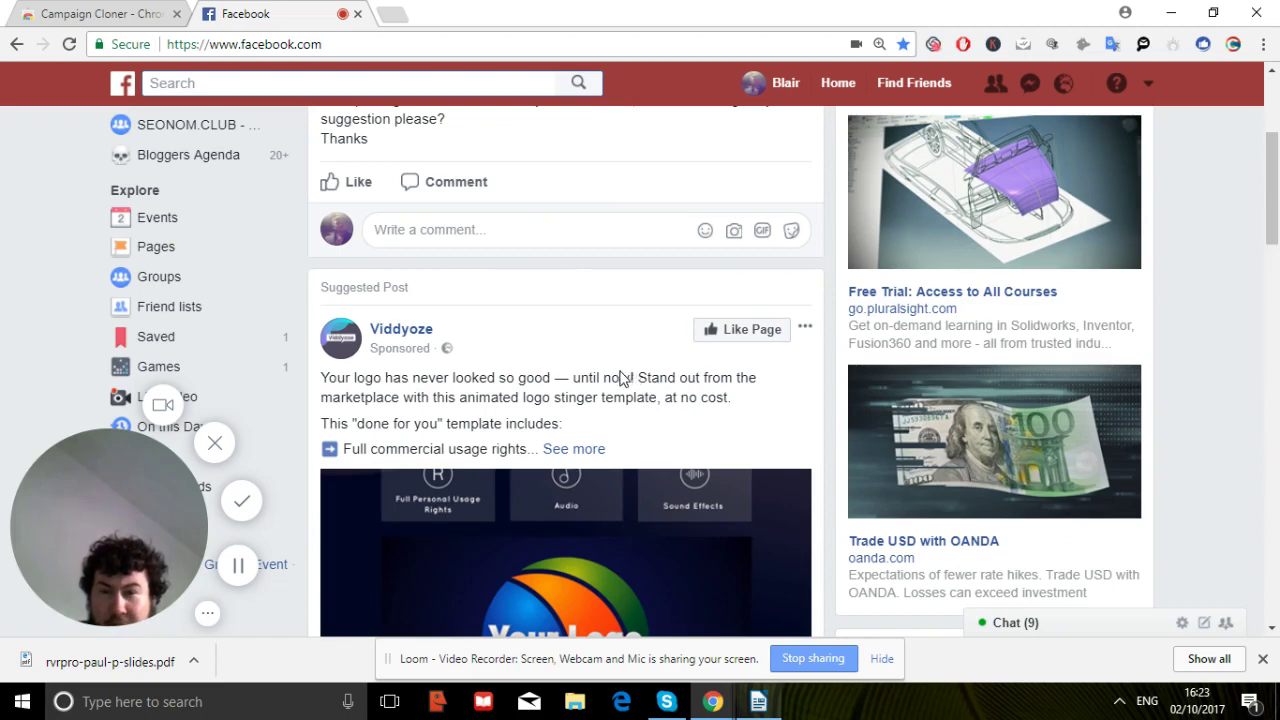
{"action": "scroll", "coordinate": [600, 382], "scroll_direction": "down", "scroll_amount": 3}
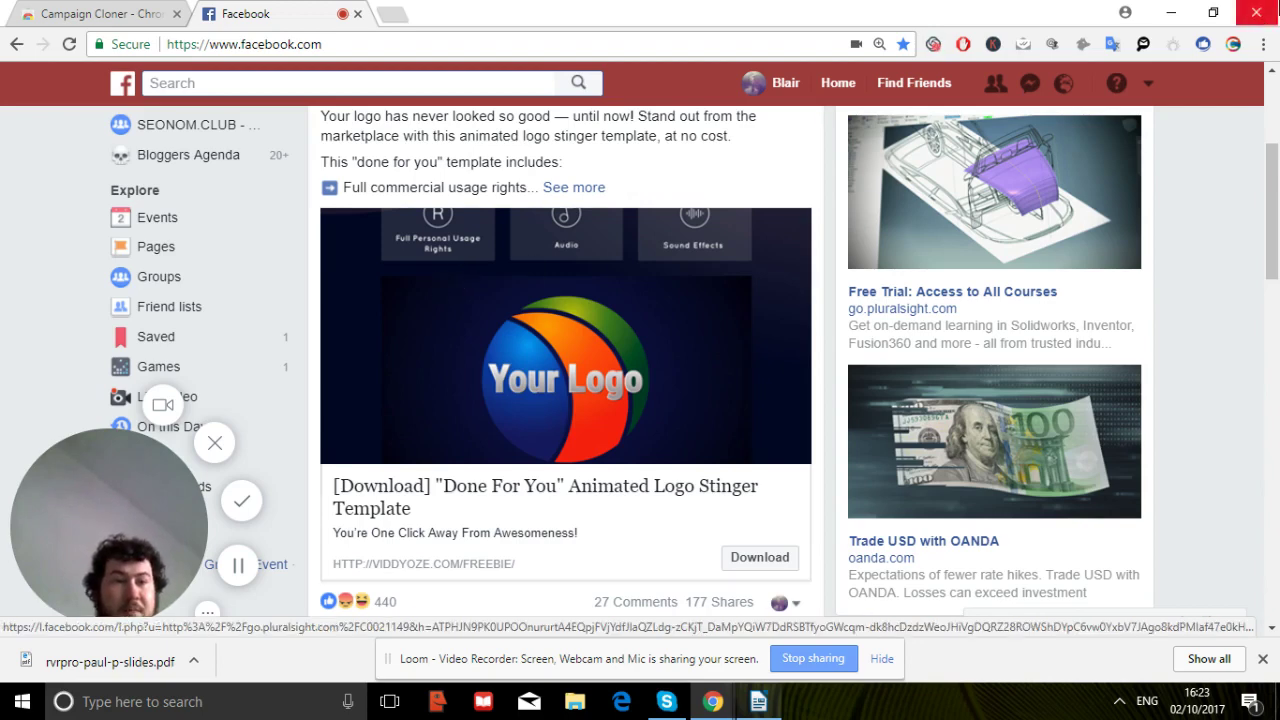
- Review the post type choices in the Campaign Cloner extension, keeping All selected
{"action": "left_click", "coordinate": [1234, 45]}
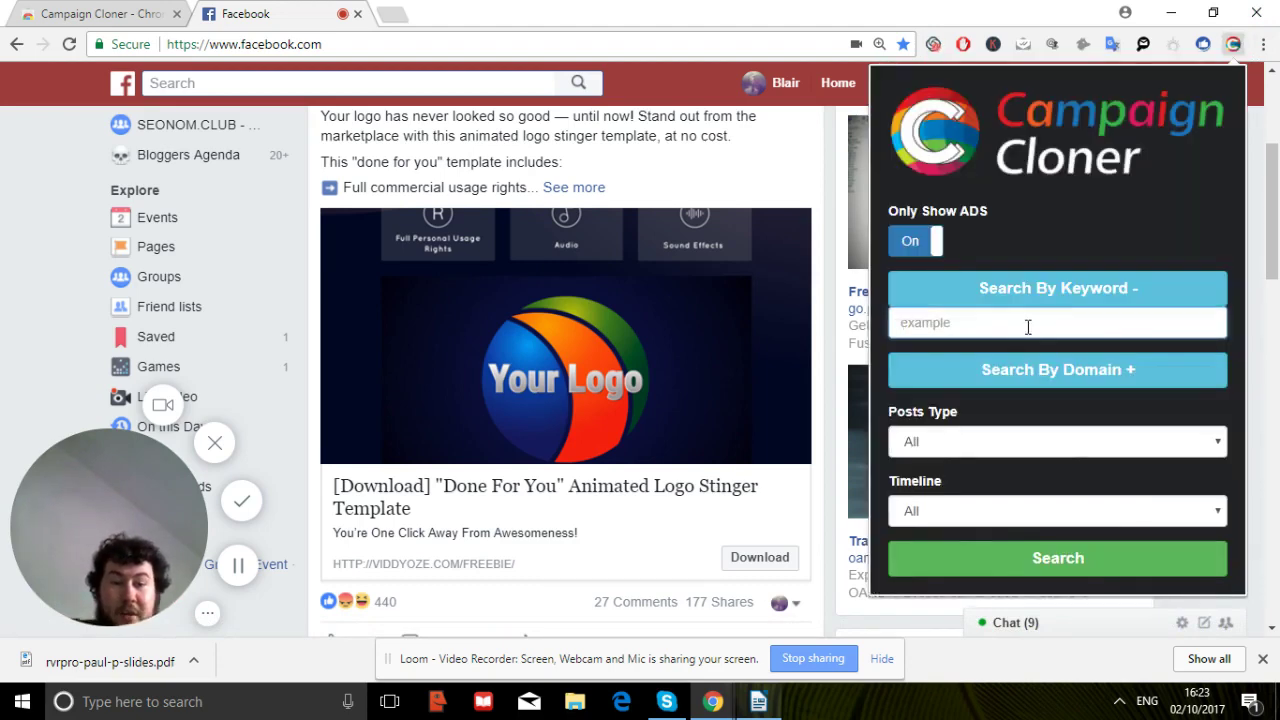
{"action": "left_click", "coordinate": [1078, 450]}
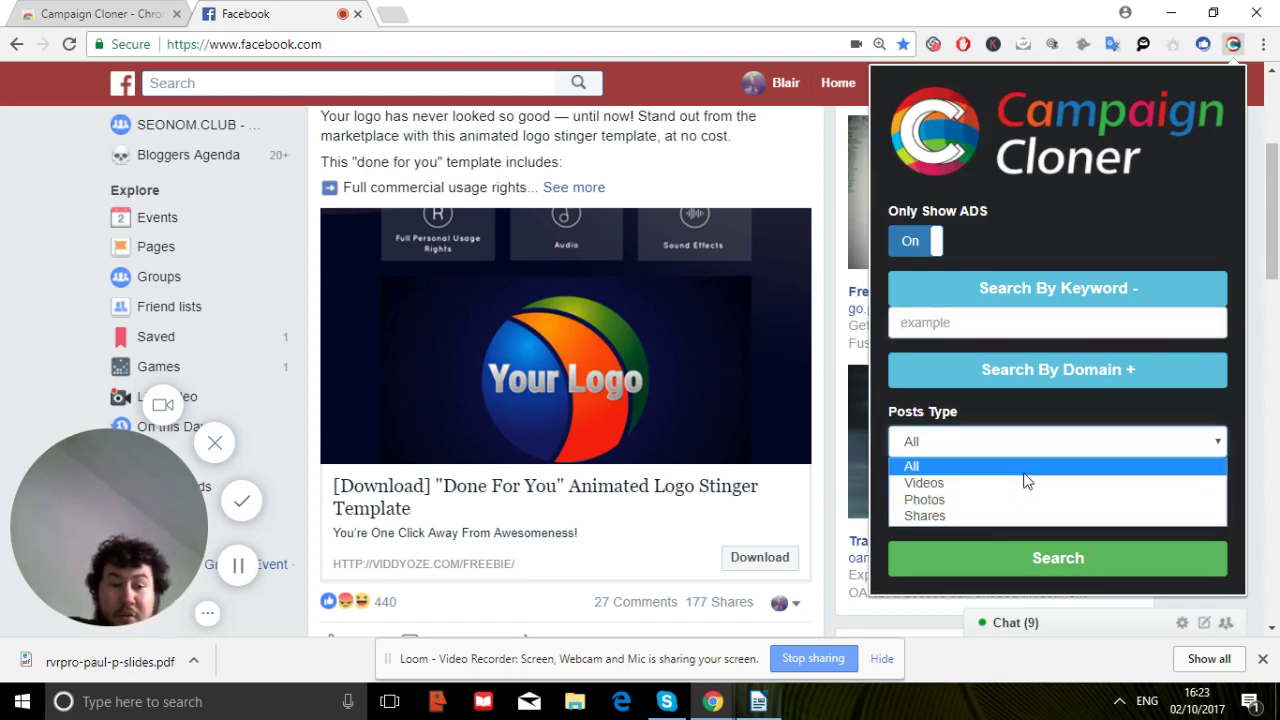
{"action": "left_click", "coordinate": [1023, 466]}
{"action": "left_click", "coordinate": [1026, 449]}
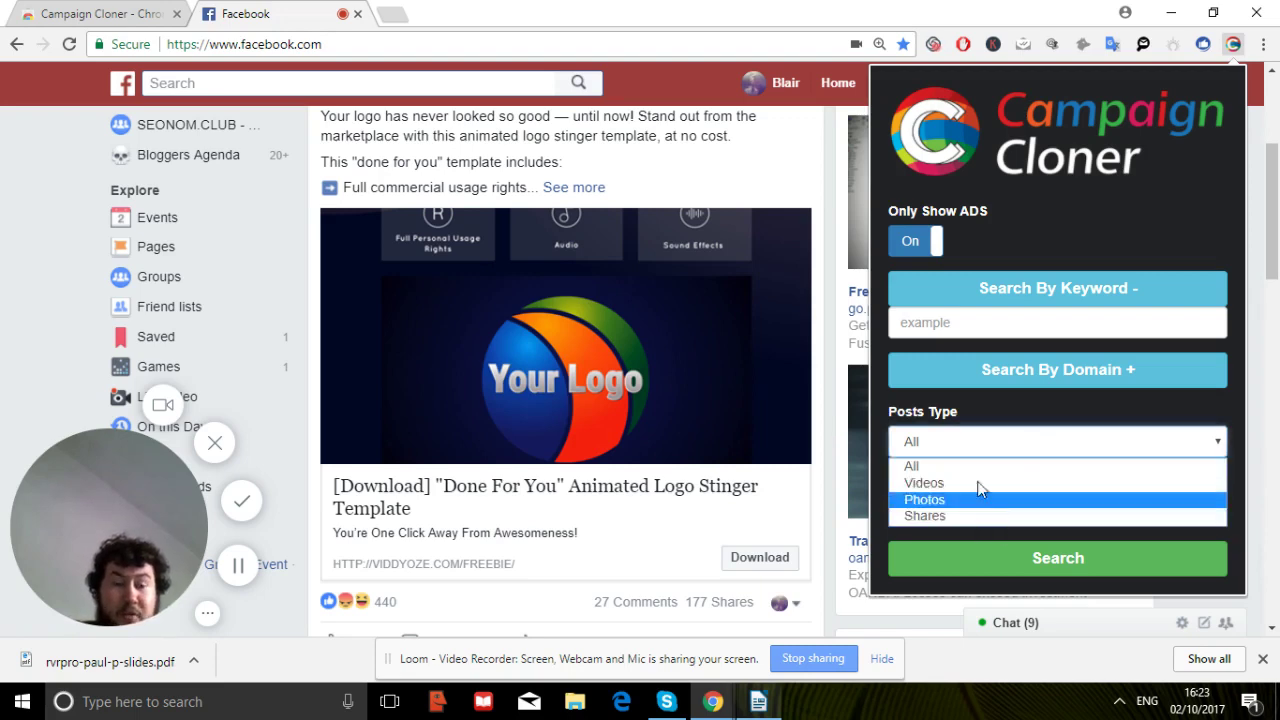
{"action": "left_click", "coordinate": [983, 438]}
- Review the available timeline ranges and set the search timeline to This Week
{"action": "left_click", "coordinate": [967, 516]}
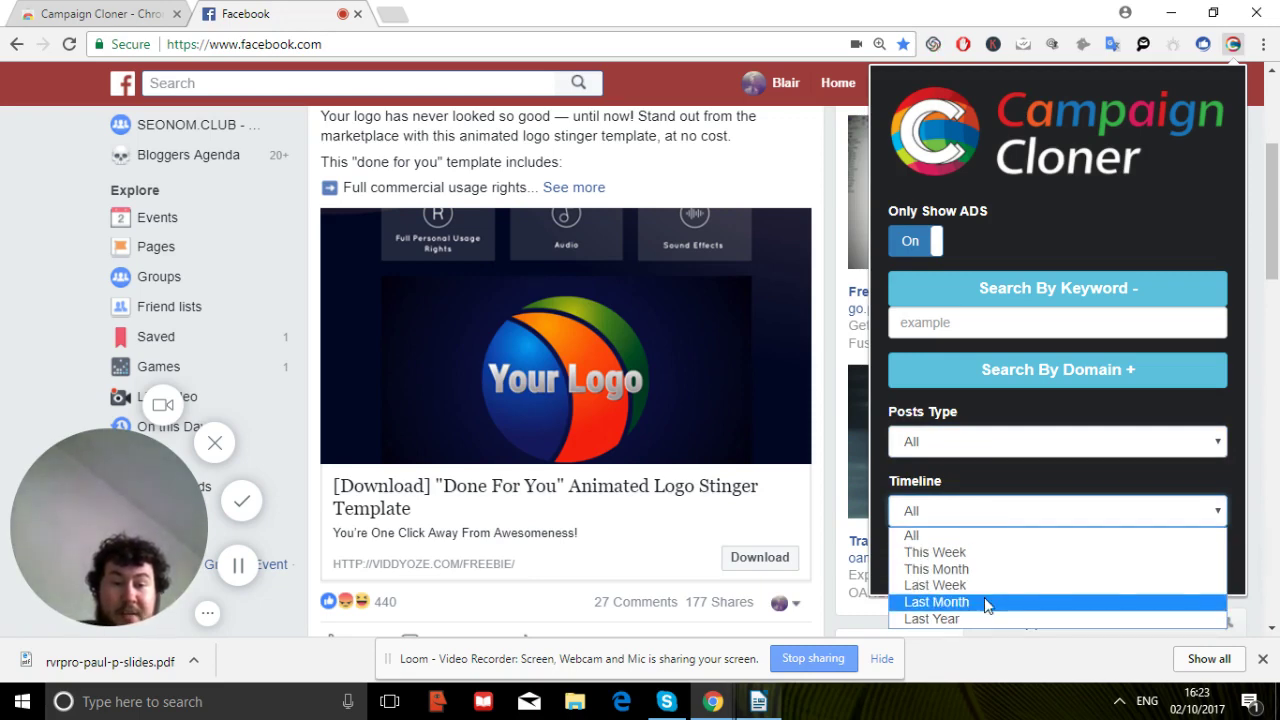
{"action": "left_click", "coordinate": [981, 518]}
{"action": "left_click", "coordinate": [981, 518]}
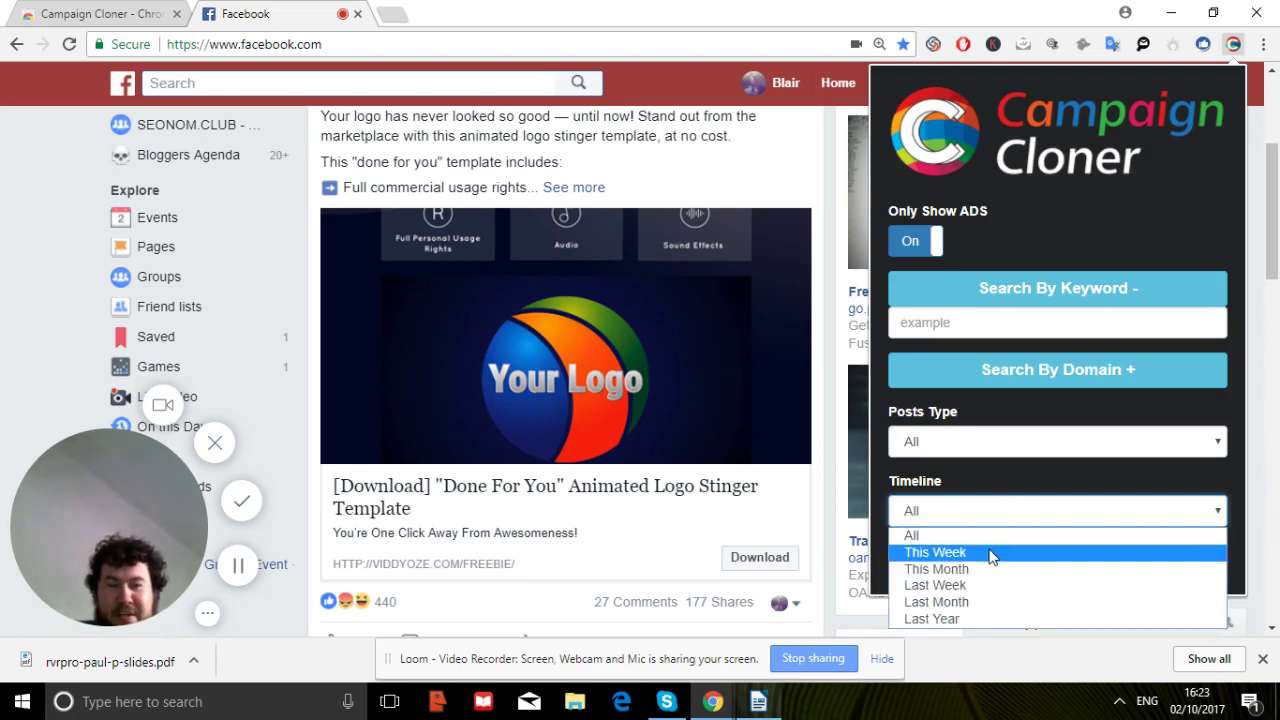
{"action": "left_click", "coordinate": [990, 553]}
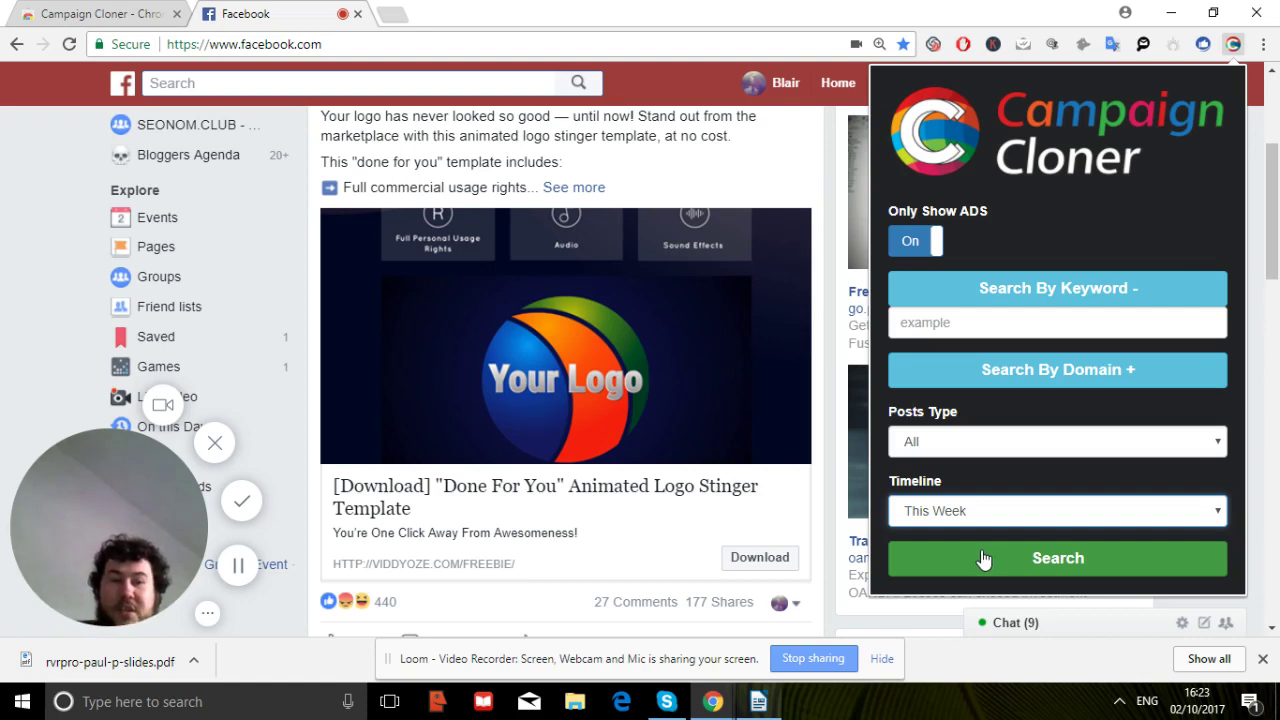
- Reveal the domain search field, enter "ferret food" as the search keyword and run the search
{"action": "left_click", "coordinate": [995, 381]}
{"action": "left_click", "coordinate": [952, 400]}
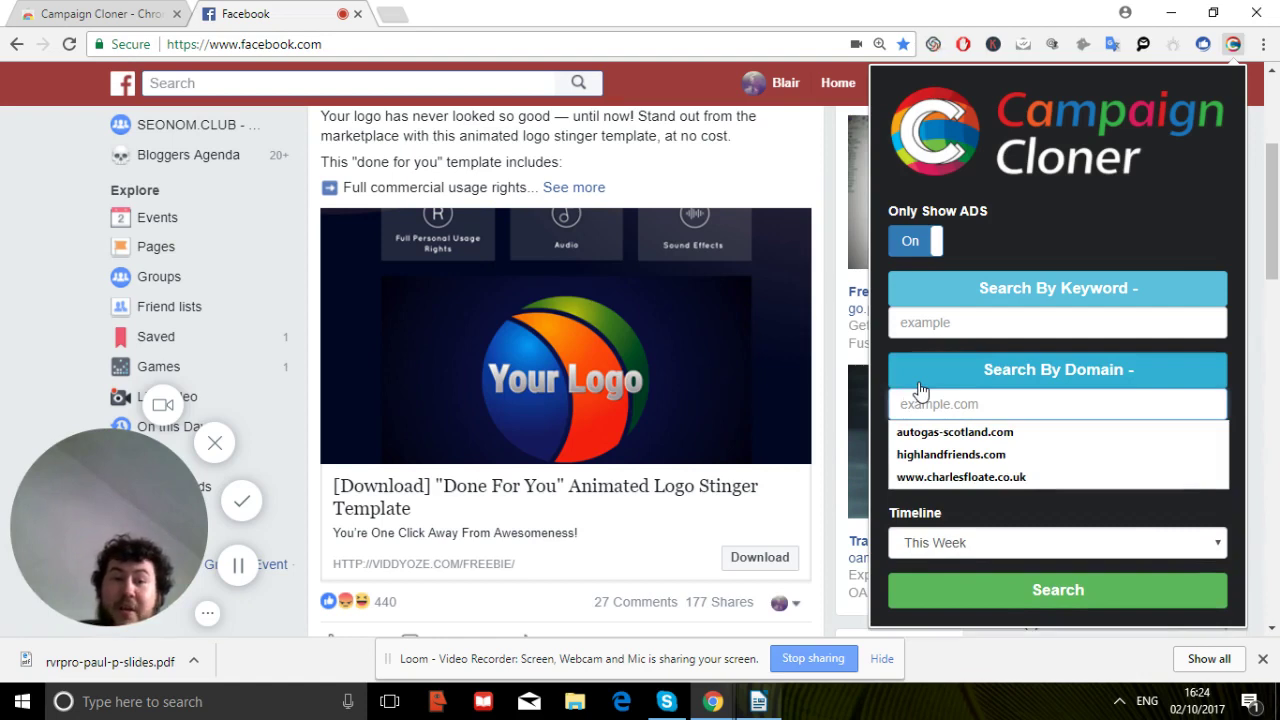
{"action": "left_click", "coordinate": [966, 328]}
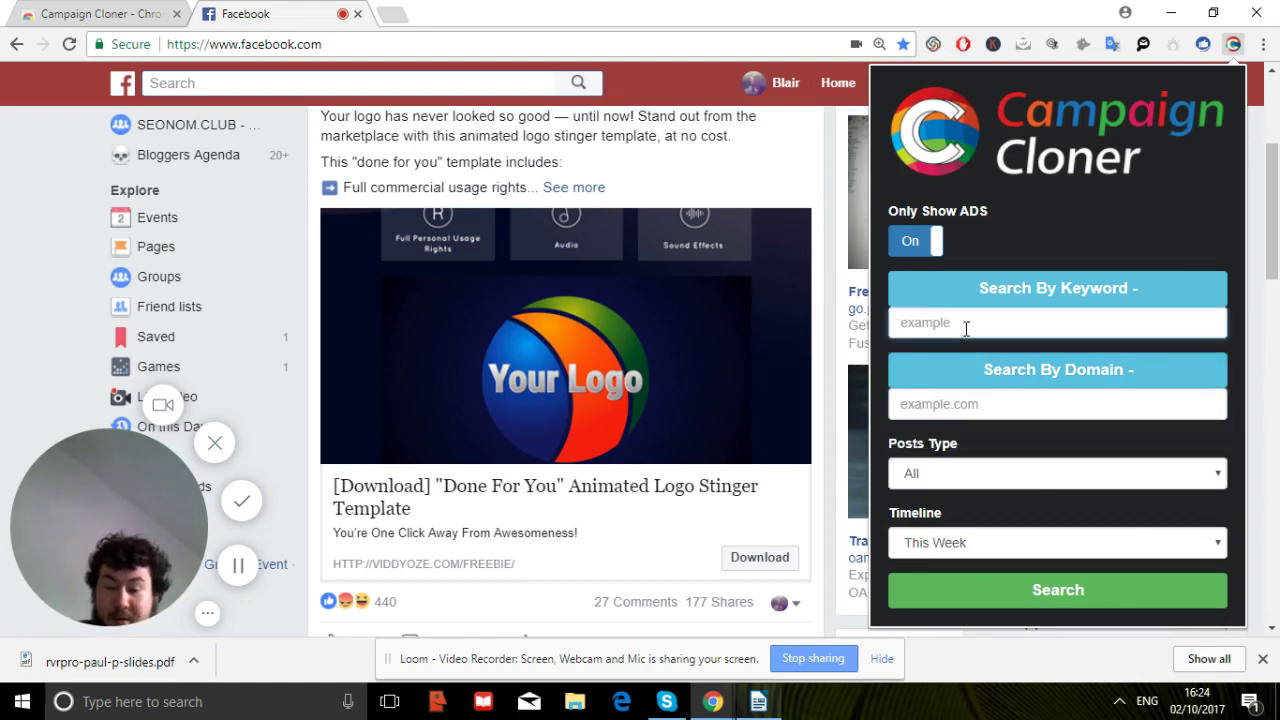
{"action": "type", "text": "ferret fo"}
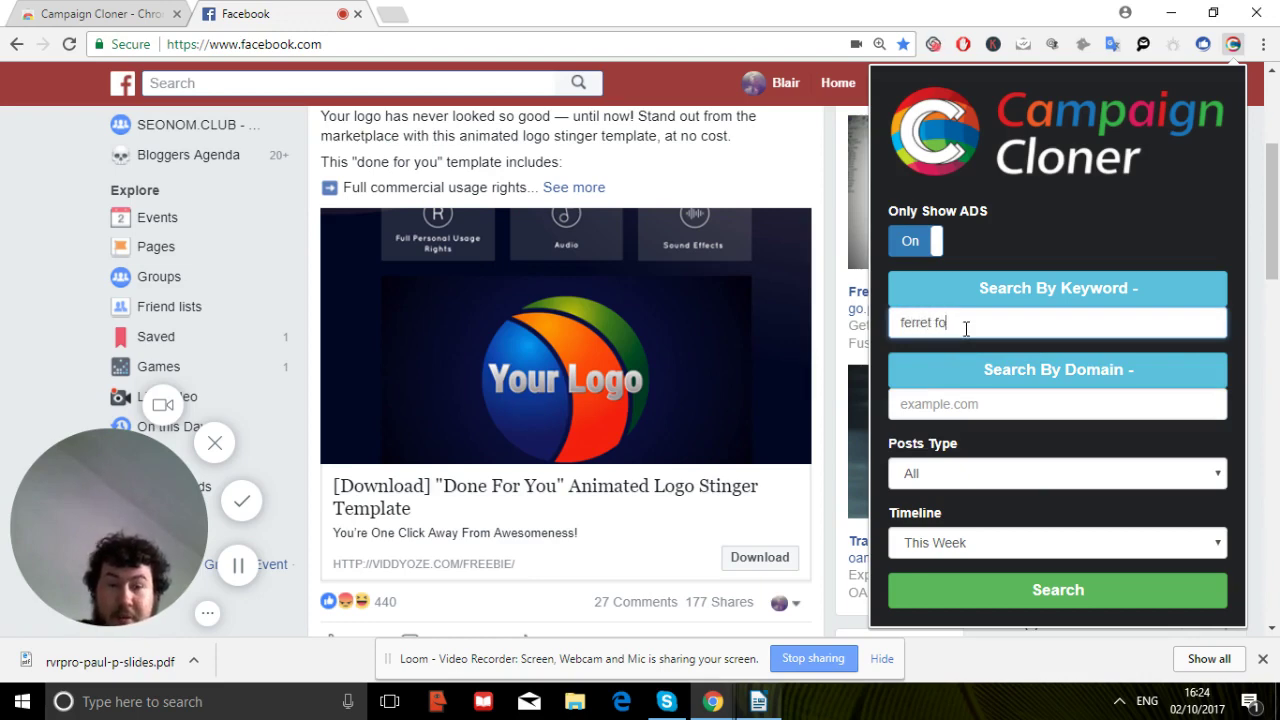
{"action": "type", "text": "od"}
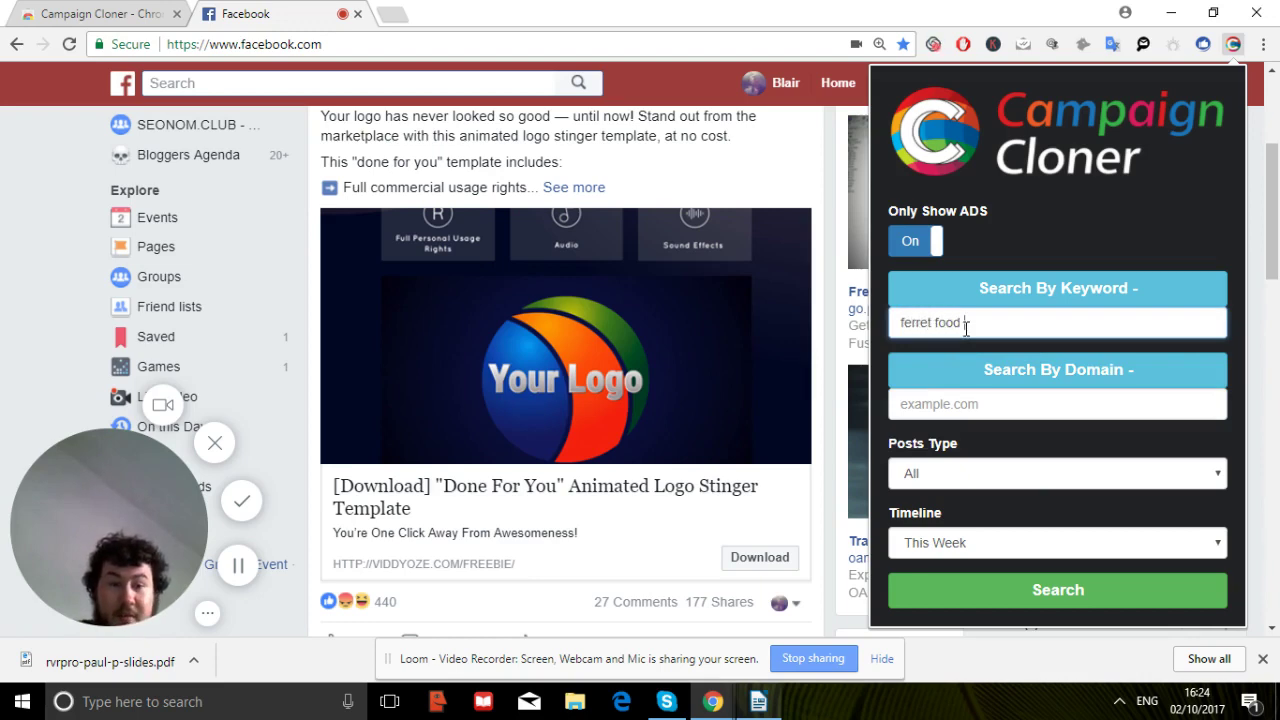
{"action": "left_click", "coordinate": [1013, 590]}
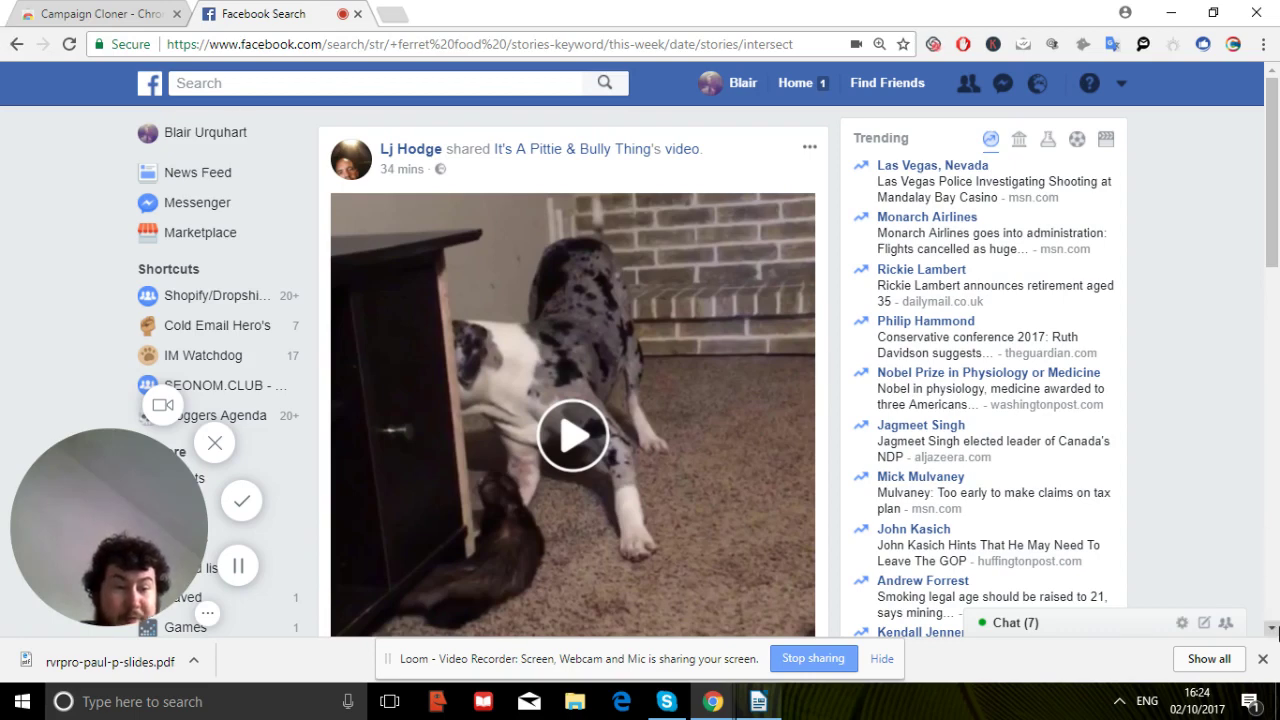
- Examine the ferret food posts through to the end of the results, checking their content, reactions and shares
{"action": "left_click", "coordinate": [1272, 628]}
{"action": "left_click", "coordinate": [1272, 628]}
{"action": "left_click", "coordinate": [1272, 628]}
{"action": "left_click", "coordinate": [1272, 628]}
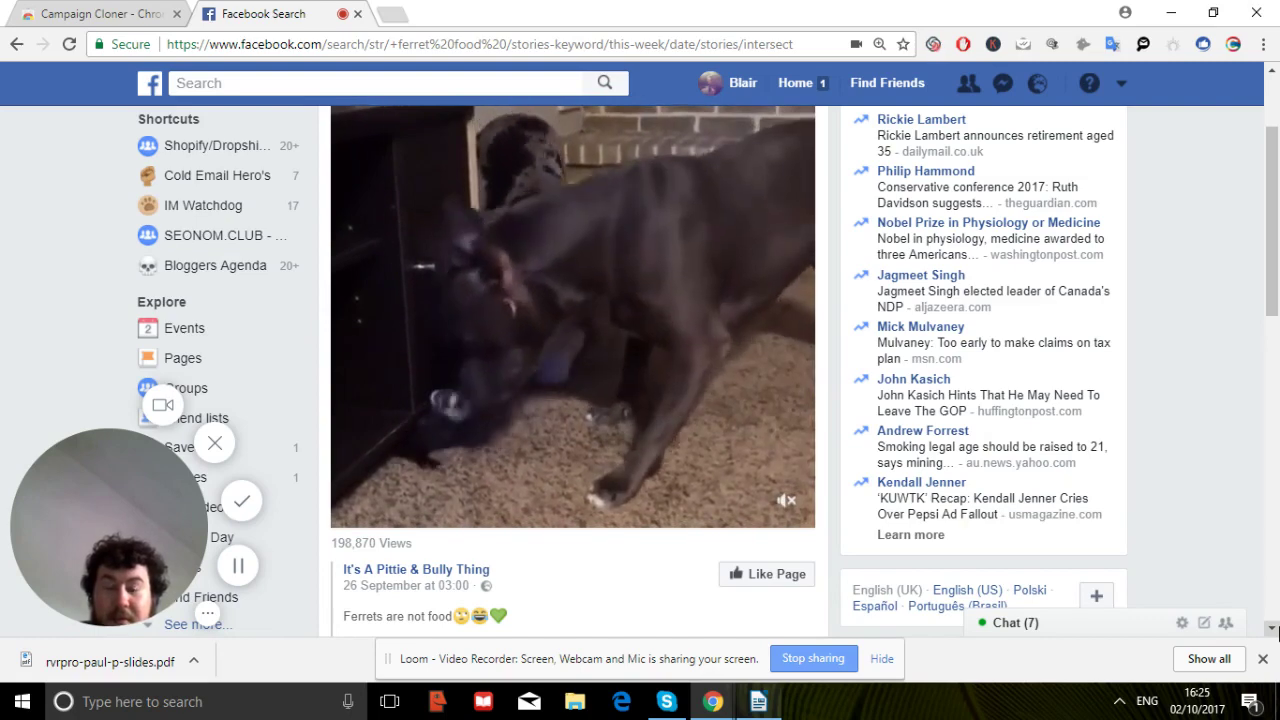
{"action": "scroll", "coordinate": [565, 470], "scroll_direction": "down", "scroll_amount": 2}
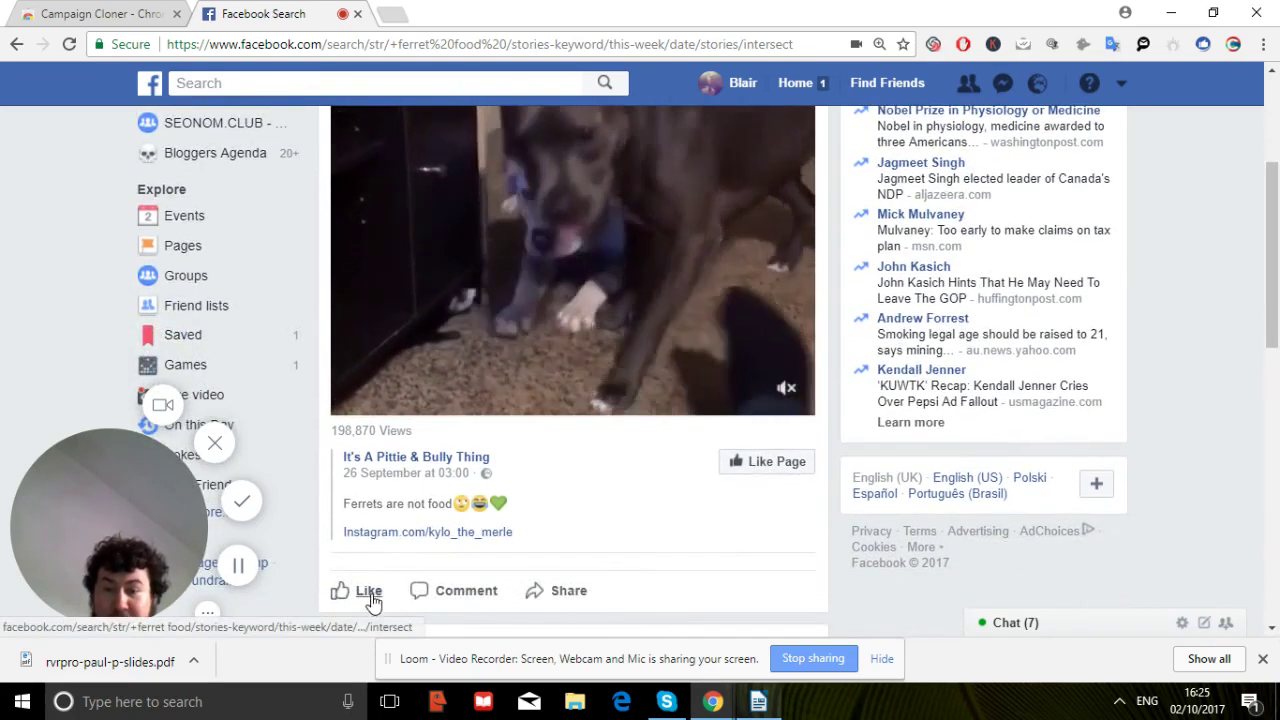
{"action": "left_click", "coordinate": [1276, 609]}
{"action": "left_click", "coordinate": [1272, 627]}
{"action": "left_click", "coordinate": [1273, 630]}
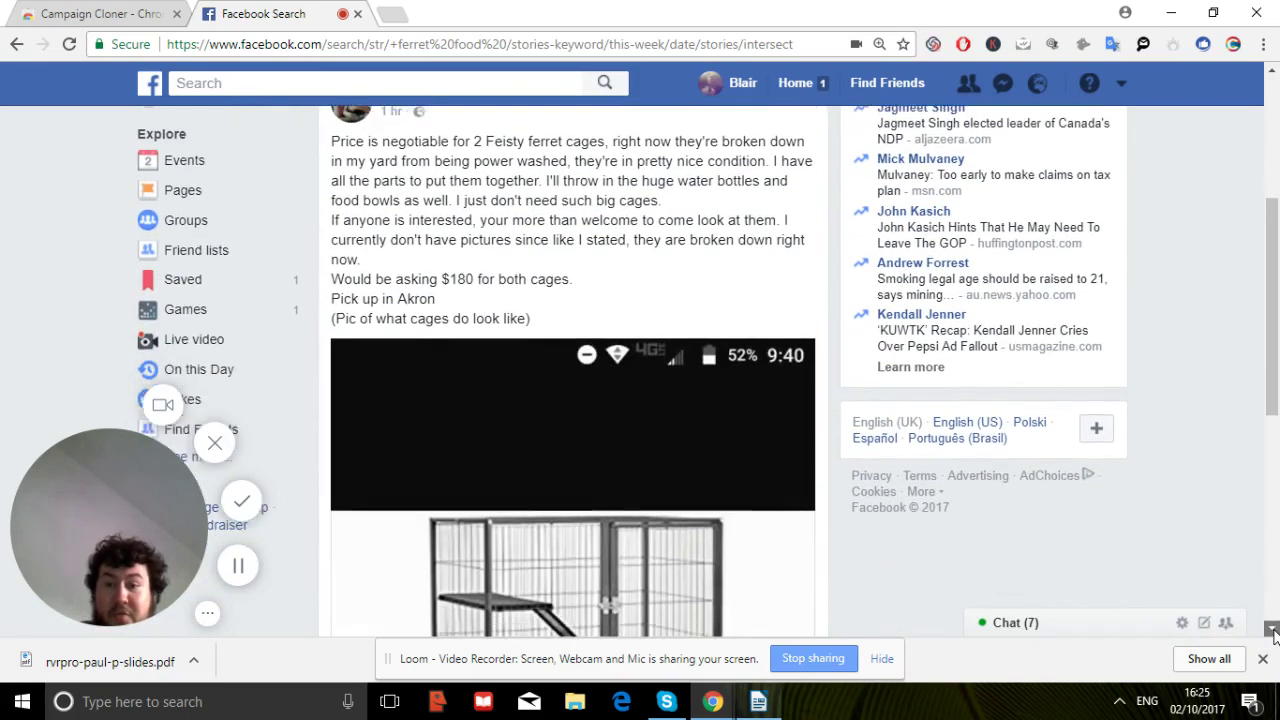
{"action": "left_click", "coordinate": [1273, 630]}
{"action": "left_click", "coordinate": [1273, 630]}
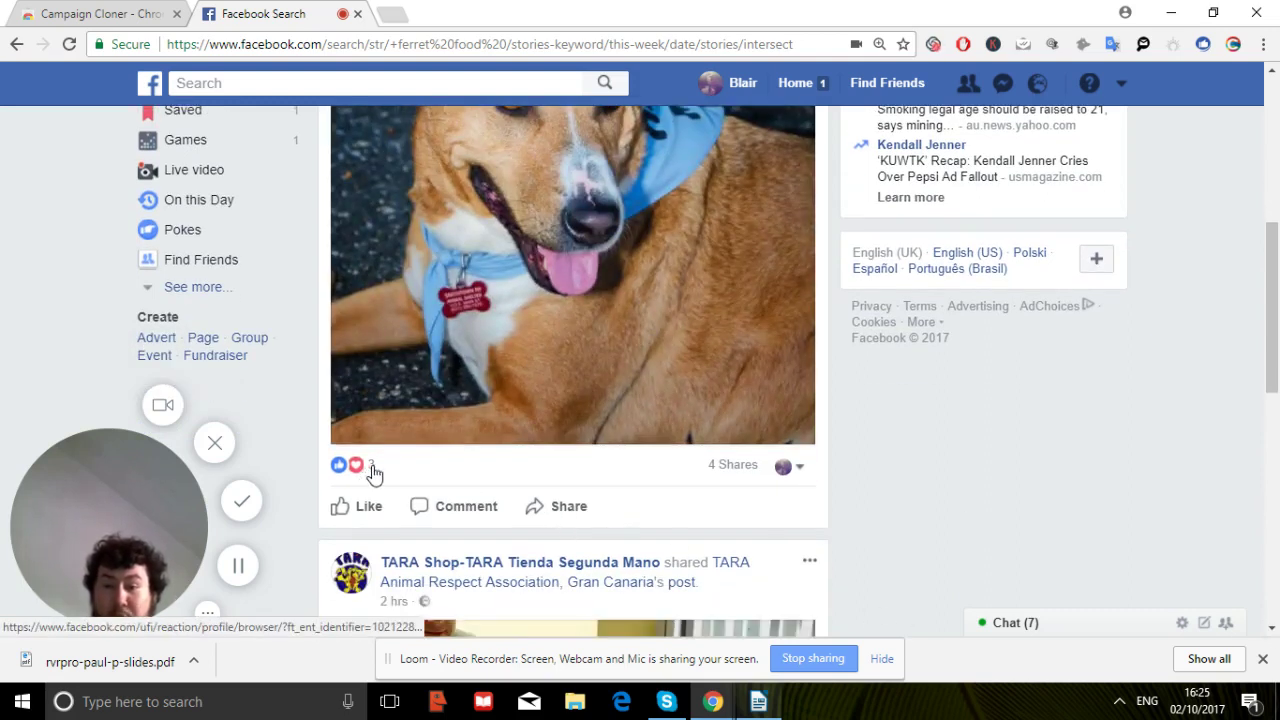
{"action": "scroll", "coordinate": [373, 470], "scroll_direction": "down", "scroll_amount": 5}
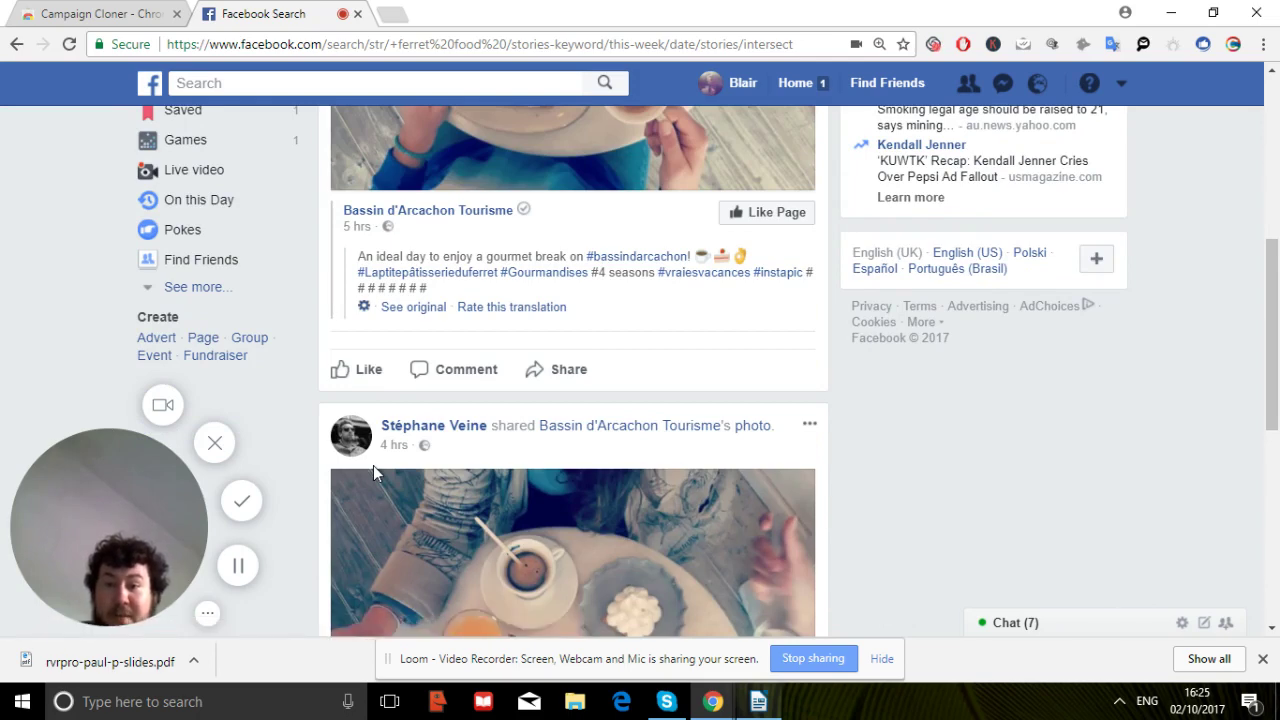
{"action": "scroll", "coordinate": [373, 465], "scroll_direction": "down", "scroll_amount": 5}
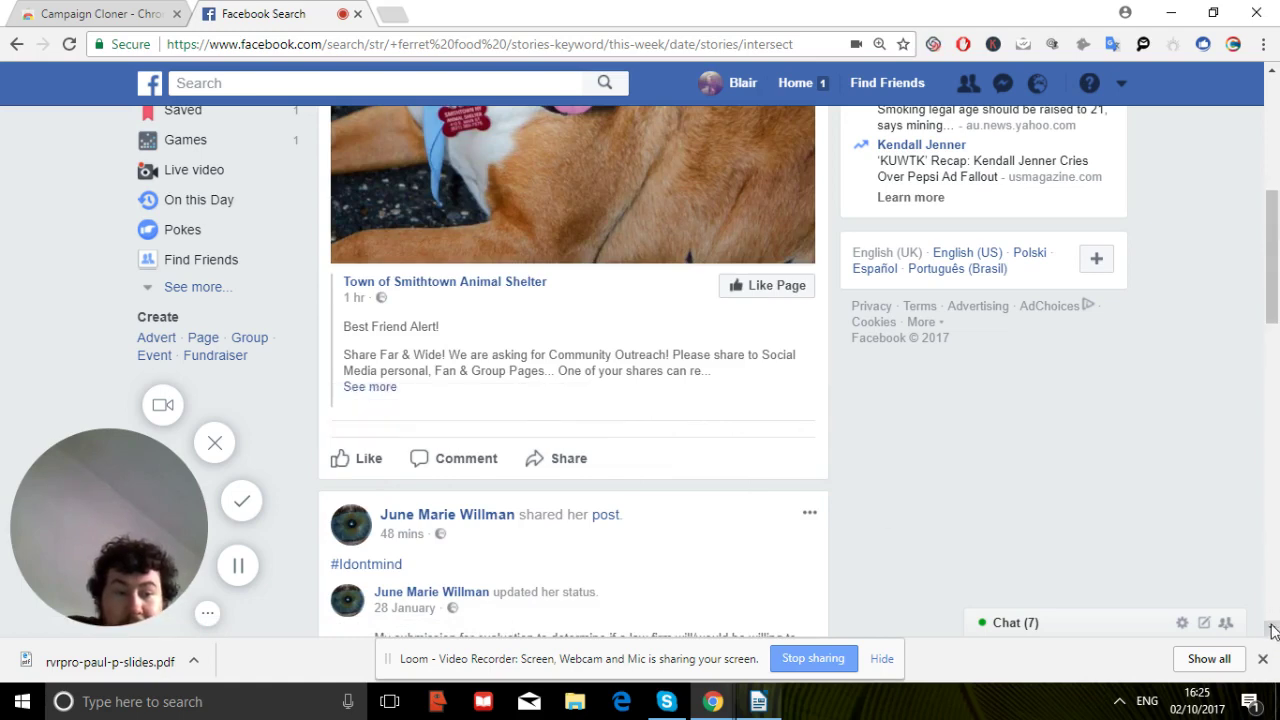
{"action": "scroll", "coordinate": [1272, 630], "scroll_direction": "down", "scroll_amount": 5}
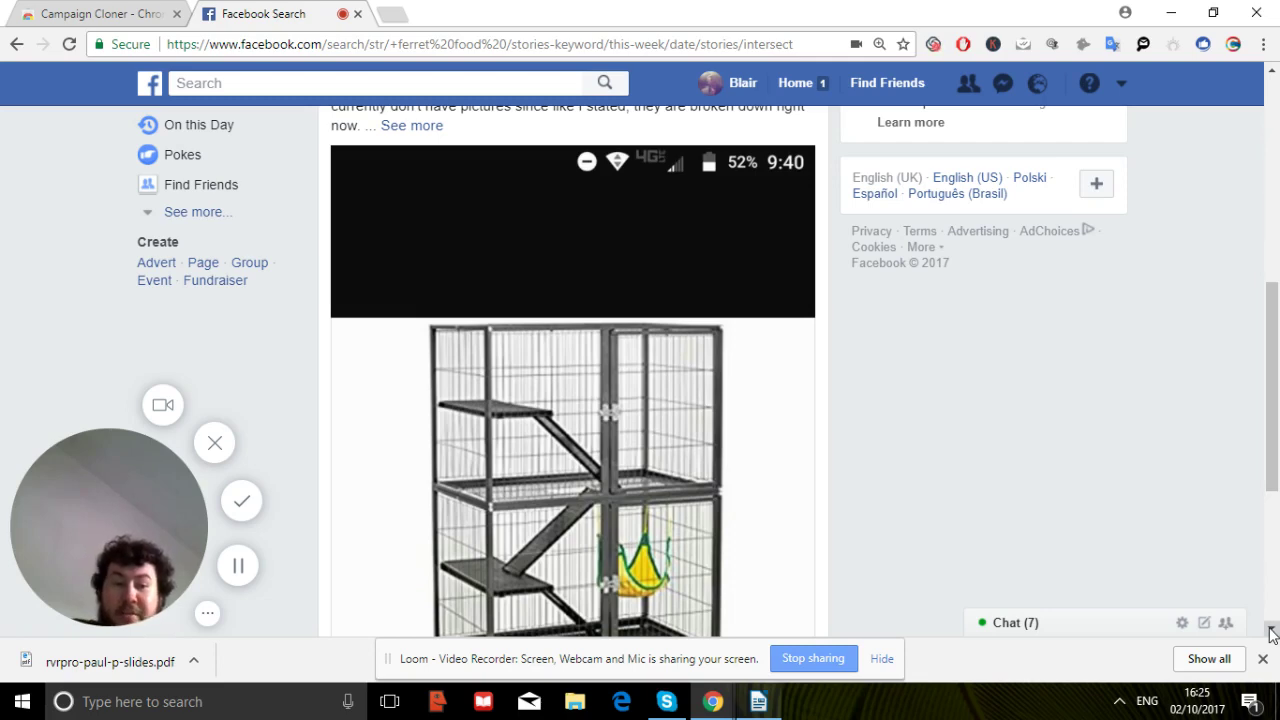
{"action": "scroll", "coordinate": [1272, 632], "scroll_direction": "down", "scroll_amount": 3}
{"action": "scroll", "coordinate": [1272, 632], "scroll_direction": "down", "scroll_amount": 4}
{"action": "left_click", "coordinate": [1272, 632]}
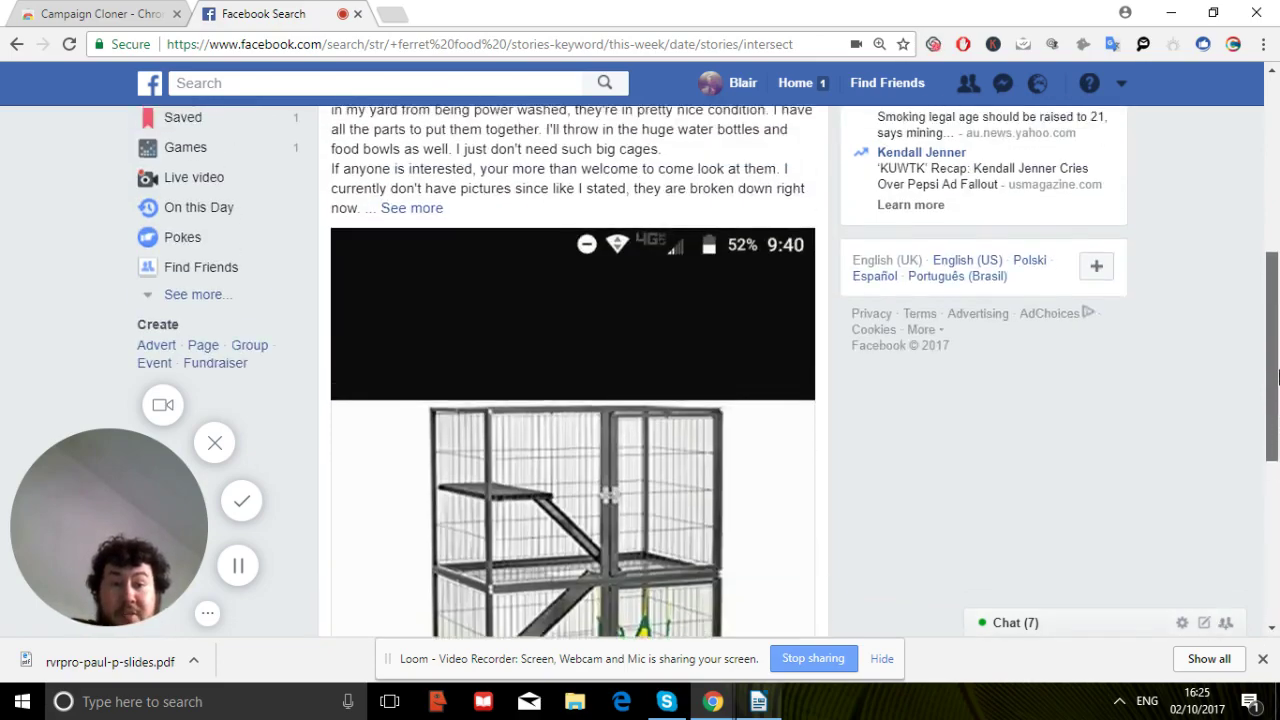
{"action": "scroll", "coordinate": [1277, 363], "scroll_direction": "up", "scroll_amount": 4}
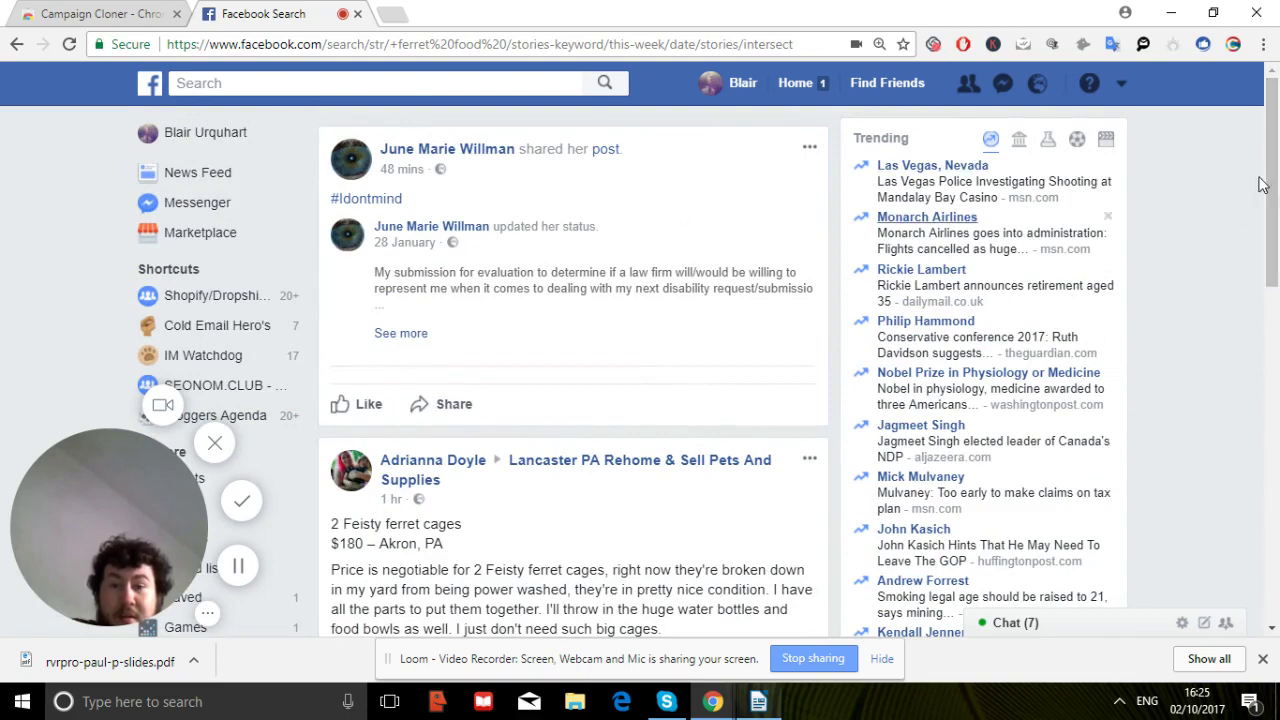
{"action": "left_click_drag", "start_coordinate": [1267, 181], "coordinate": [1277, 517]}
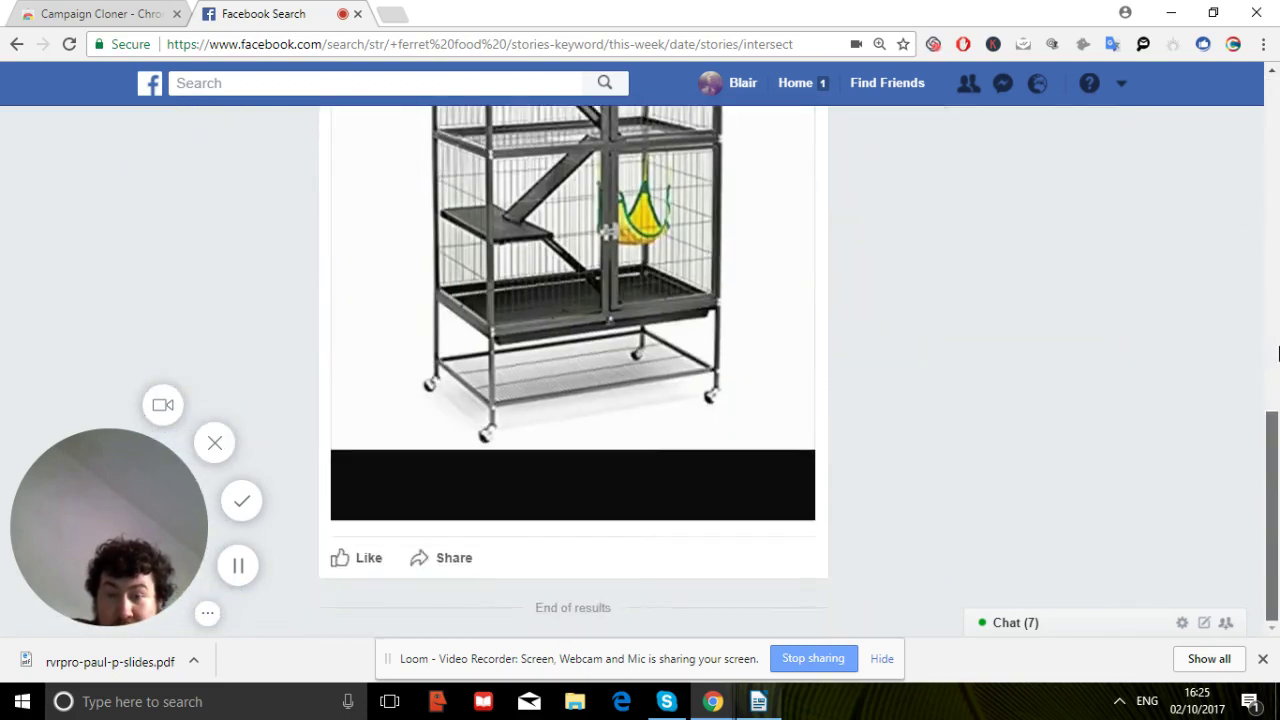
{"action": "left_click_drag", "start_coordinate": [1277, 303], "coordinate": [1275, 185]}
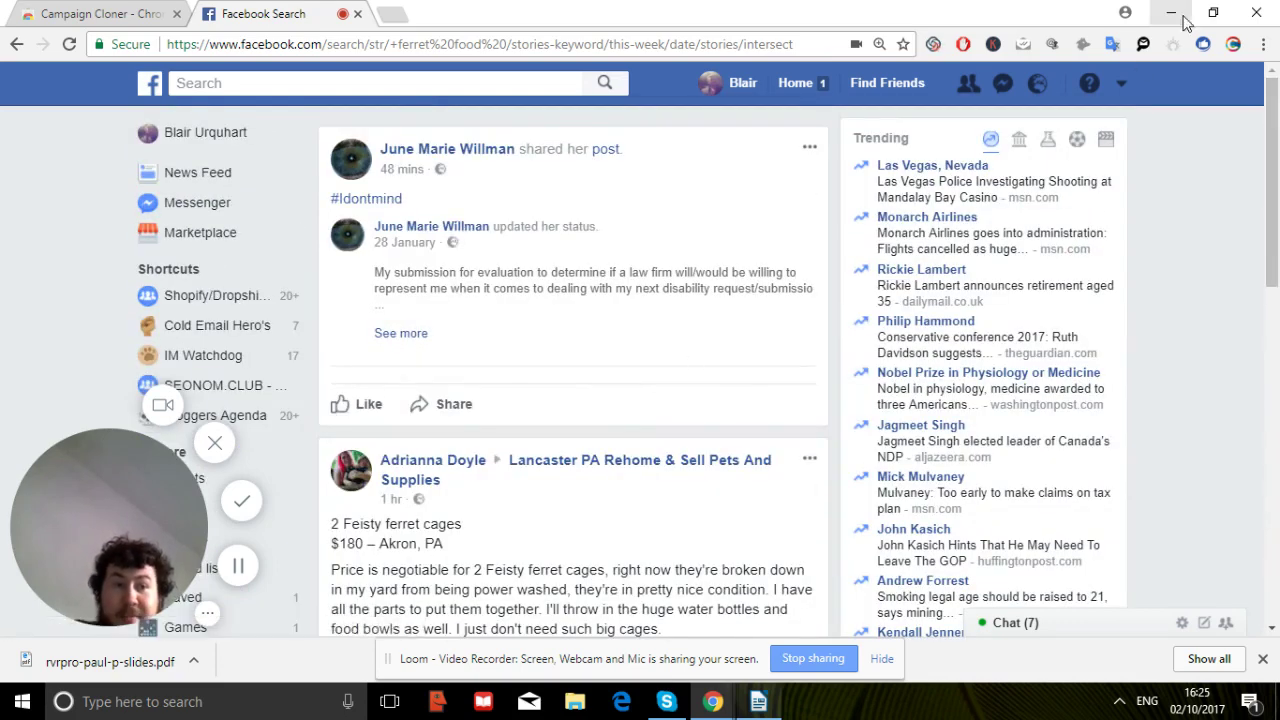
- Run a new Campaign Cloner search for posts about "asda", leaving post type and timeline on All
{"action": "left_click", "coordinate": [1233, 45]}
{"action": "left_click", "coordinate": [1008, 375]}
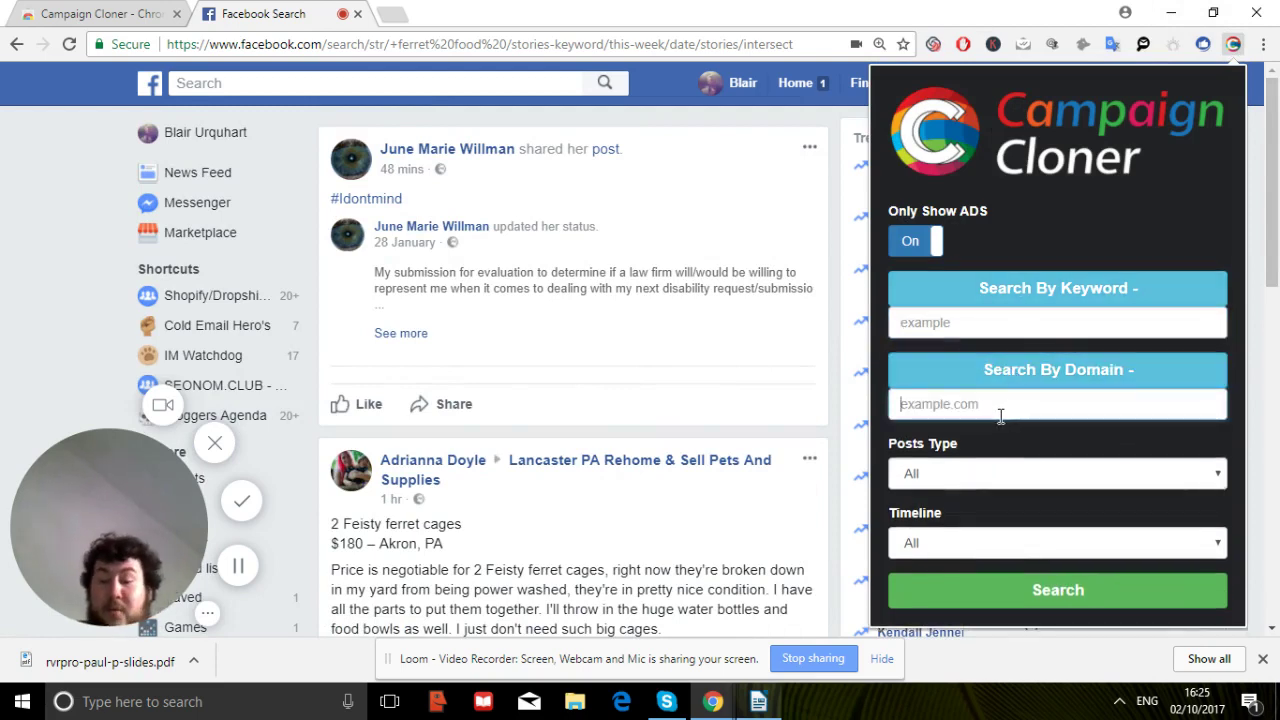
{"action": "type", "text": "www"}
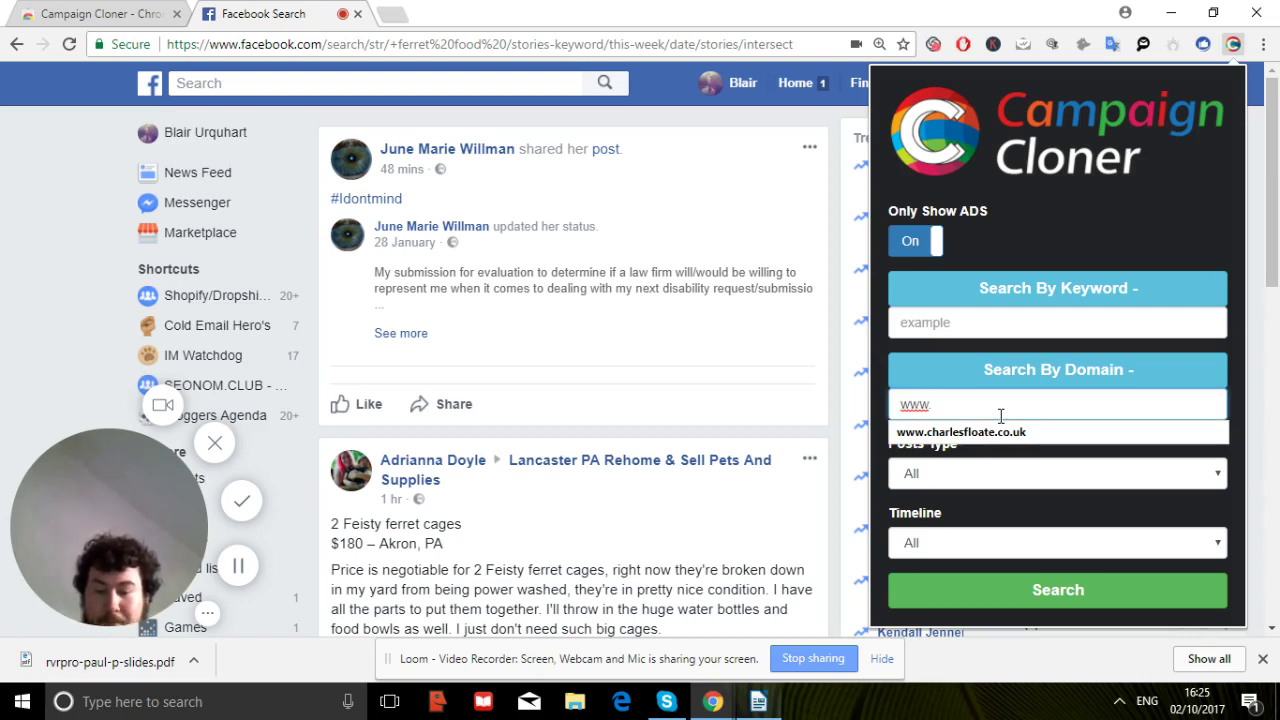
{"action": "type", "text": ".a"}
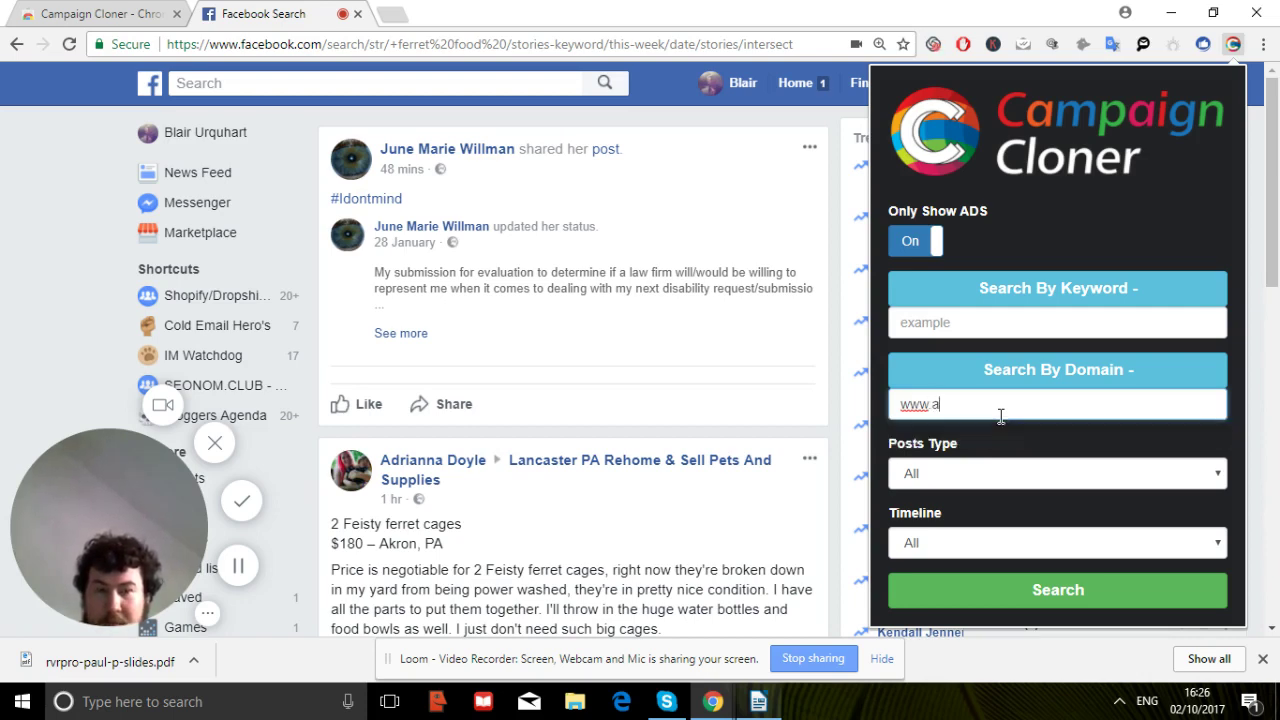
{"action": "key", "text": "BackSpace"}
{"action": "key", "text": "BackSpace"}
{"action": "key", "text": "BackSpace"}
{"action": "key", "text": "BackSpace"}
{"action": "key", "text": "BackSpace"}
{"action": "type", "text": "as"}
{"action": "key", "text": "Return"}
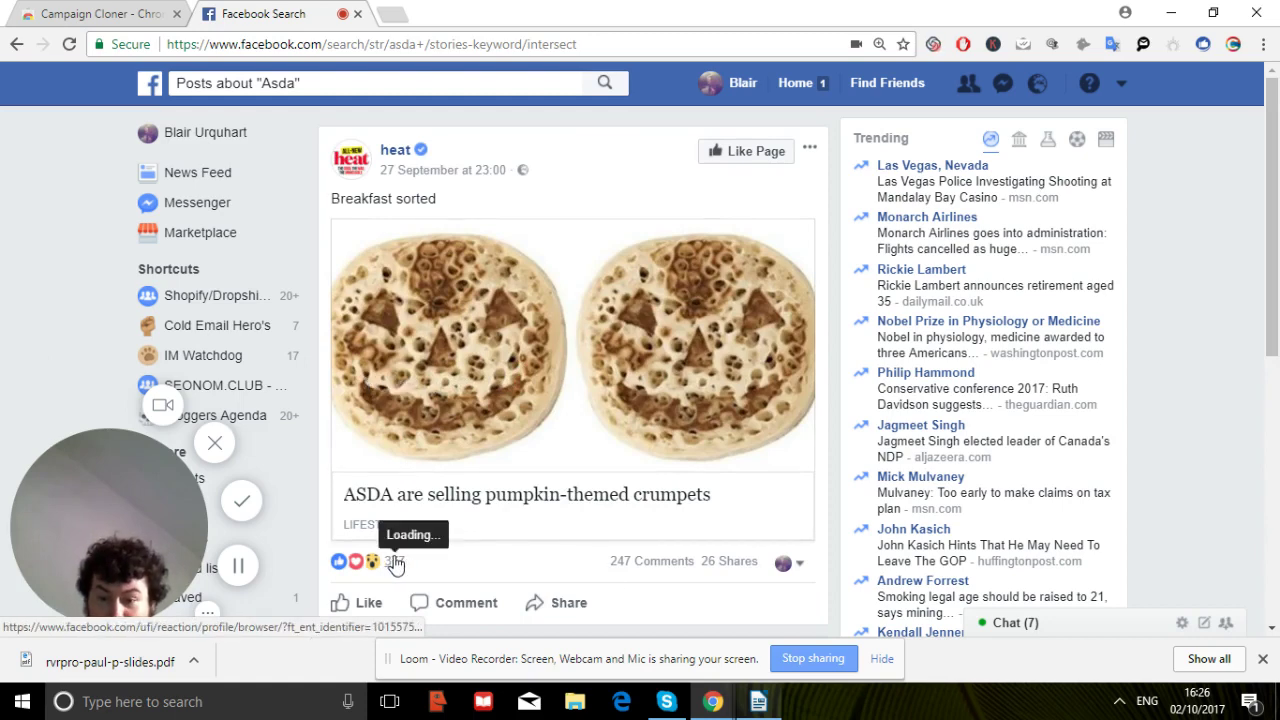
- Examine the posts about Asda, checking their reactions, comments, shares and linked articles
{"action": "mouse_move", "coordinate": [392, 565]}
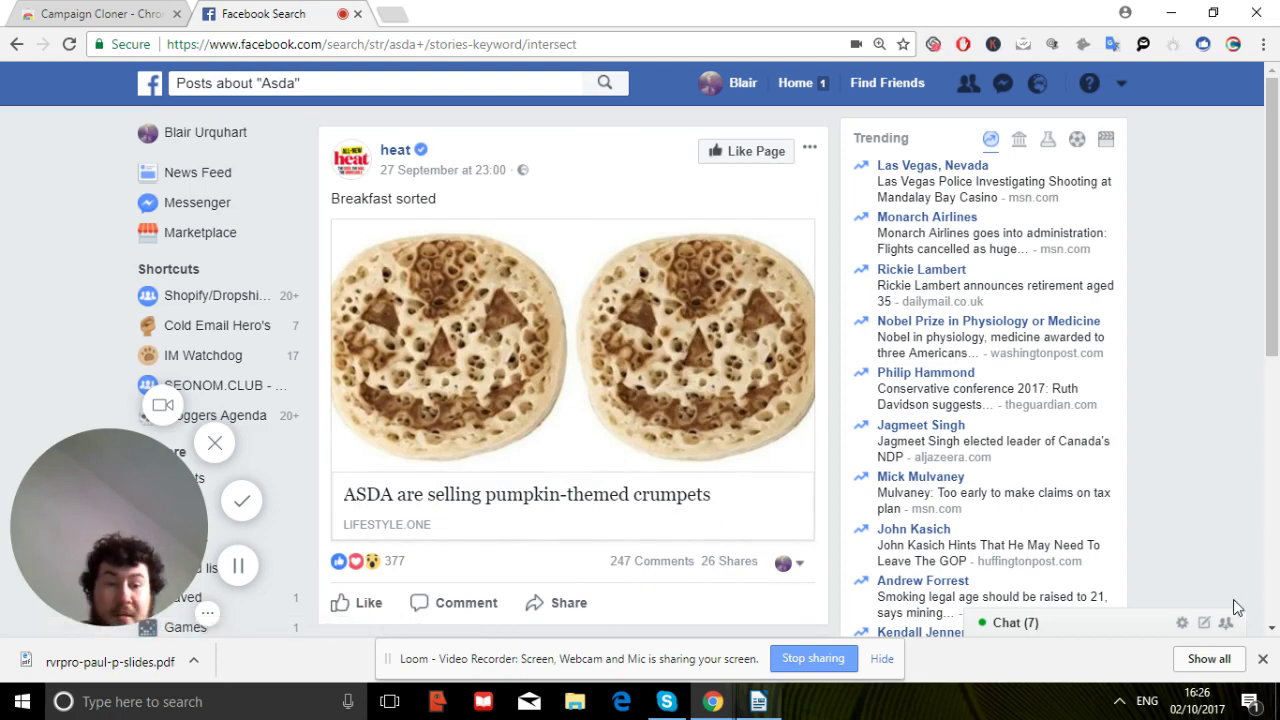
{"action": "left_click", "coordinate": [1272, 628]}
{"action": "left_click_drag", "start_coordinate": [1272, 628], "coordinate": [1271, 628]}
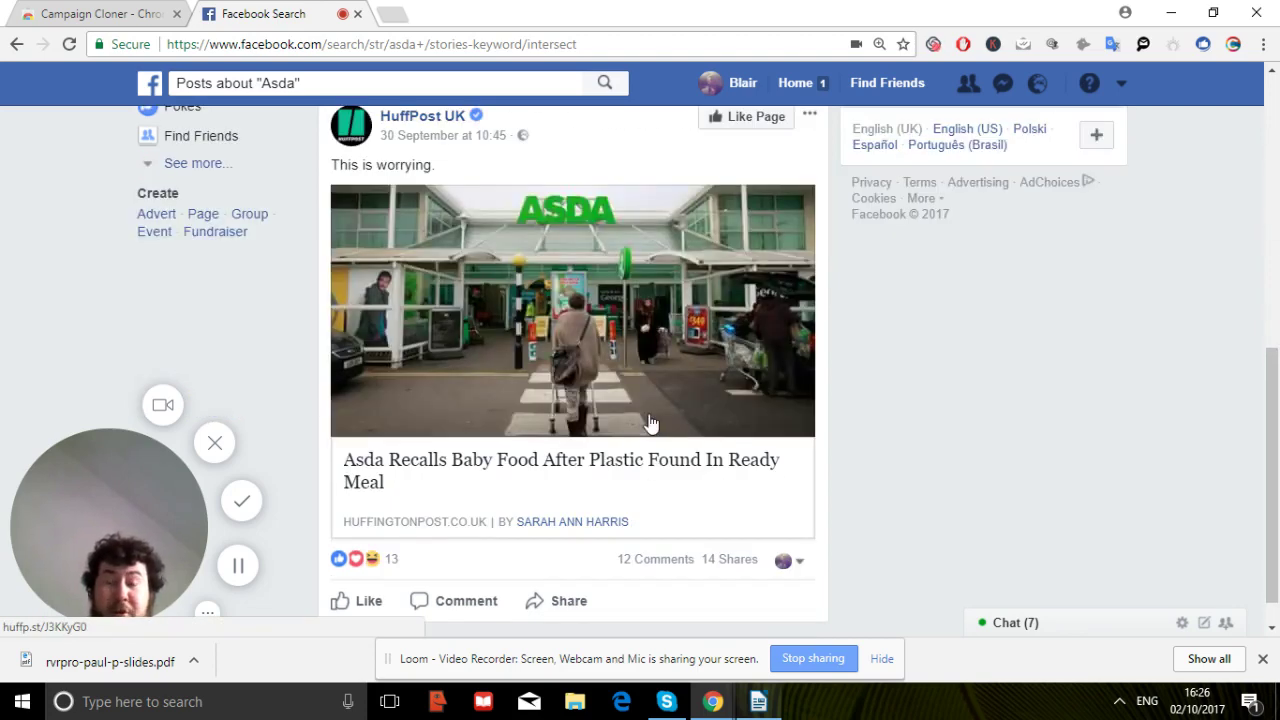
{"action": "scroll", "coordinate": [650, 424], "scroll_direction": "down", "scroll_amount": 5}
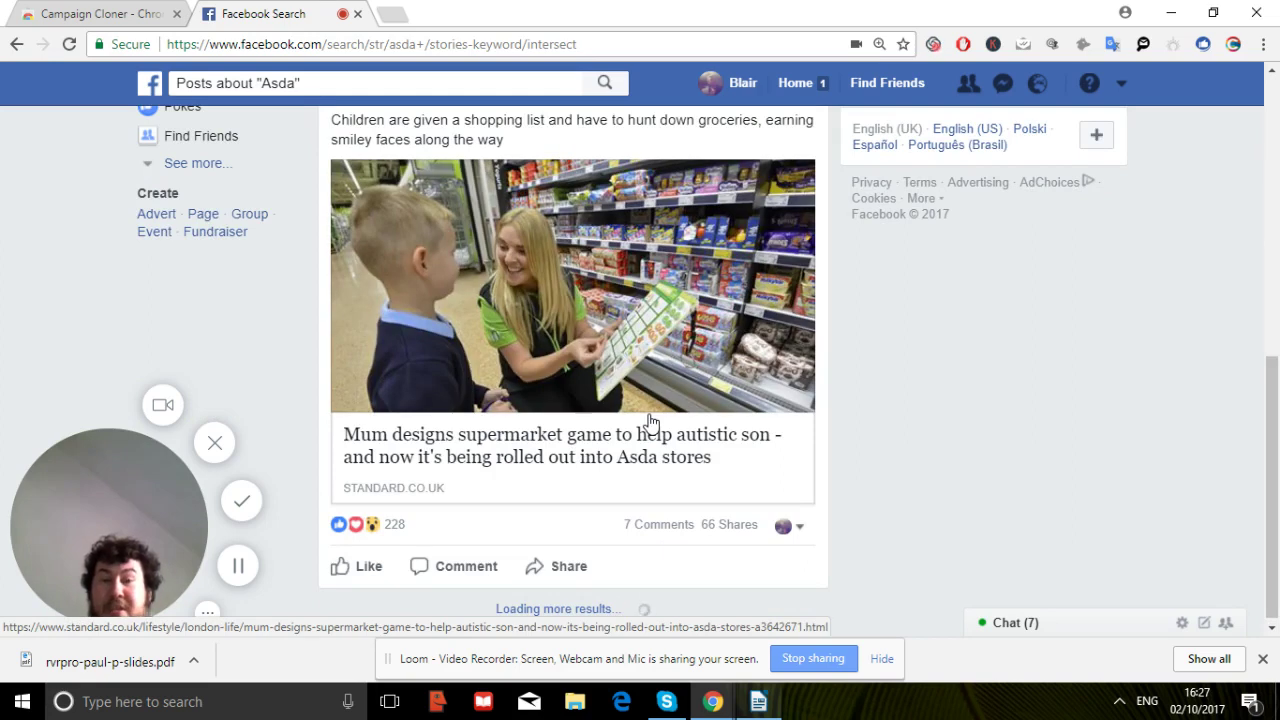
{"action": "scroll", "coordinate": [650, 422], "scroll_direction": "down", "scroll_amount": 5}
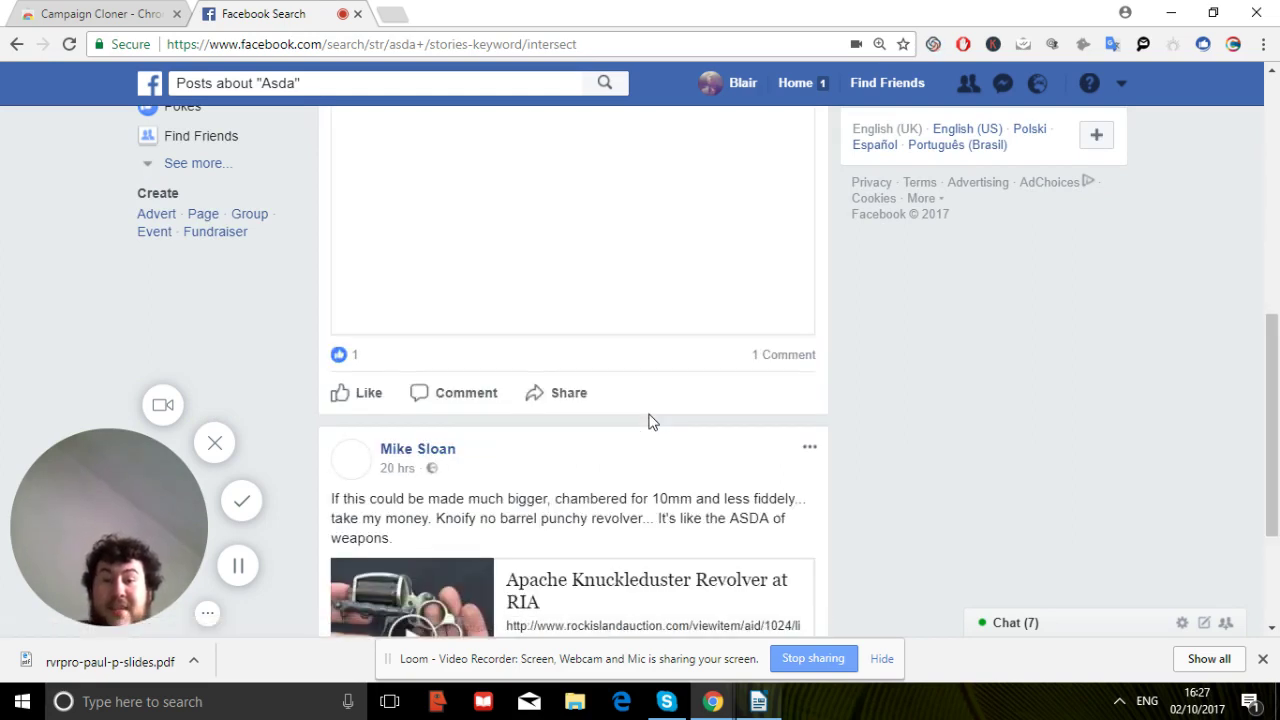